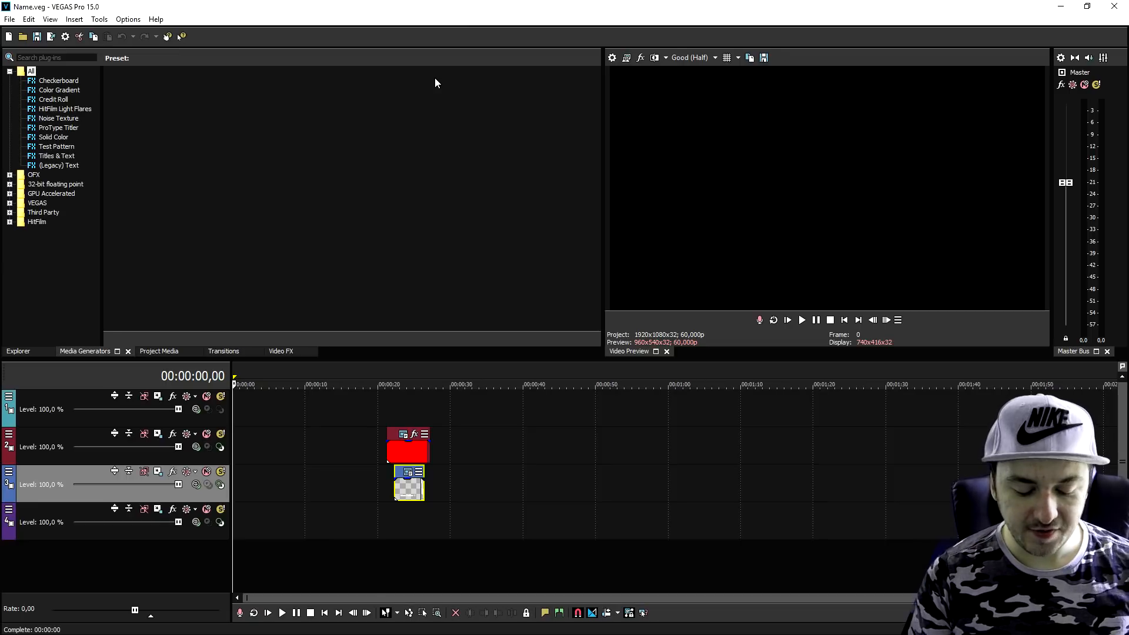
Step: Play the existing title animation from about 21 seconds, just before the red solid color event
scroll(457, 454, "up", 3)
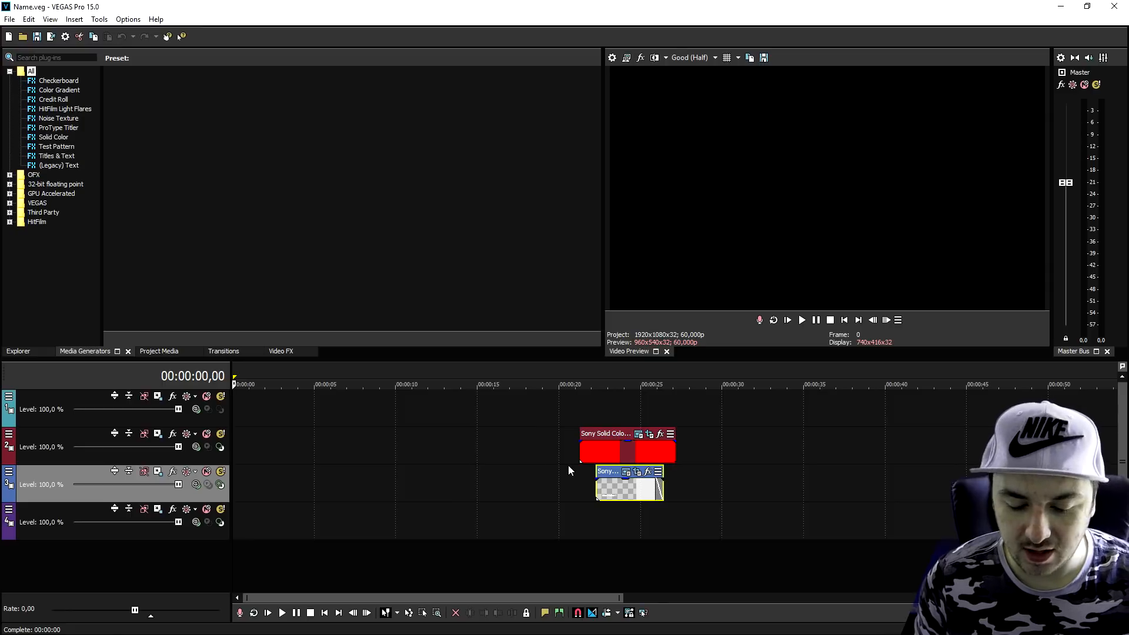
left_click(629, 379)
scroll(712, 521, "up", 6)
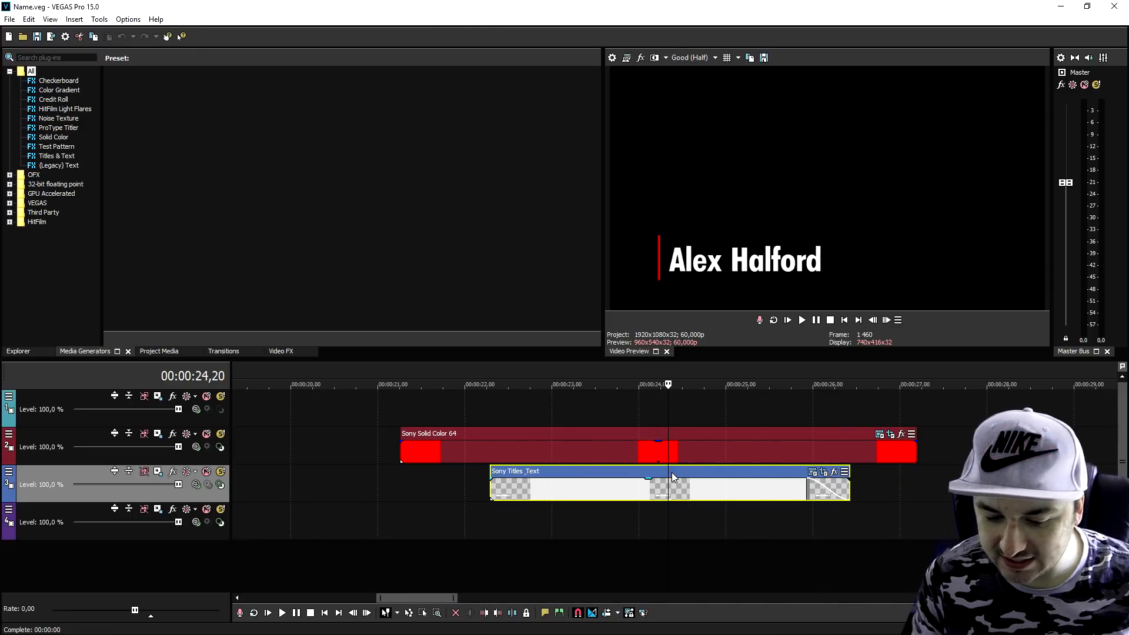
left_click(367, 372)
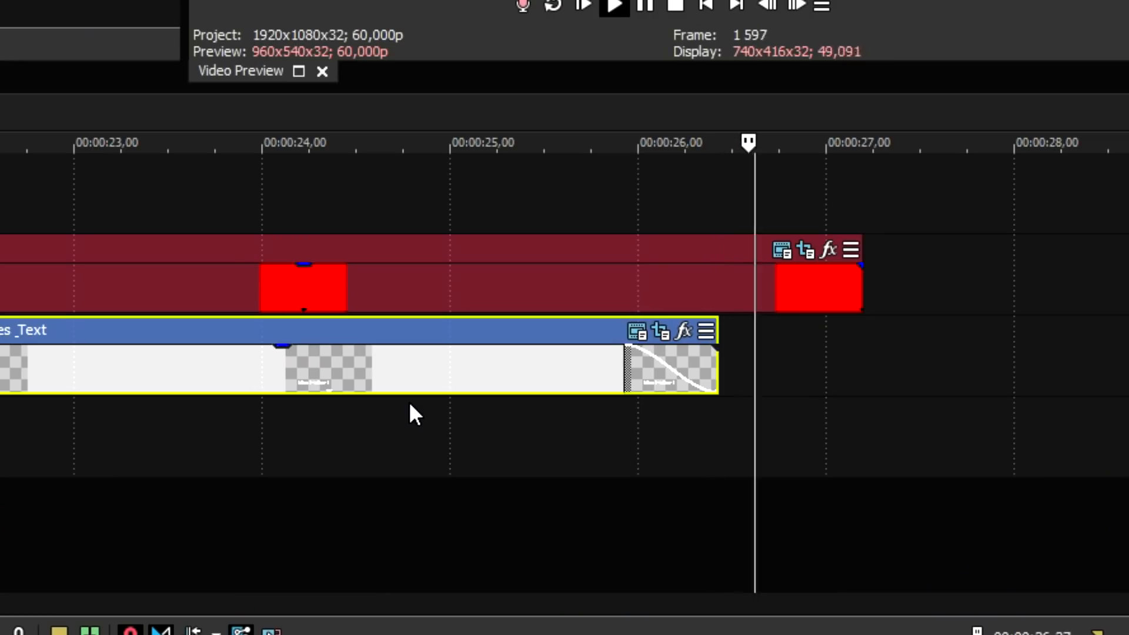
key("space")
Step: Change the text of the title event's generated media to "Alex In Vegas" and play the result
left_click(408, 386)
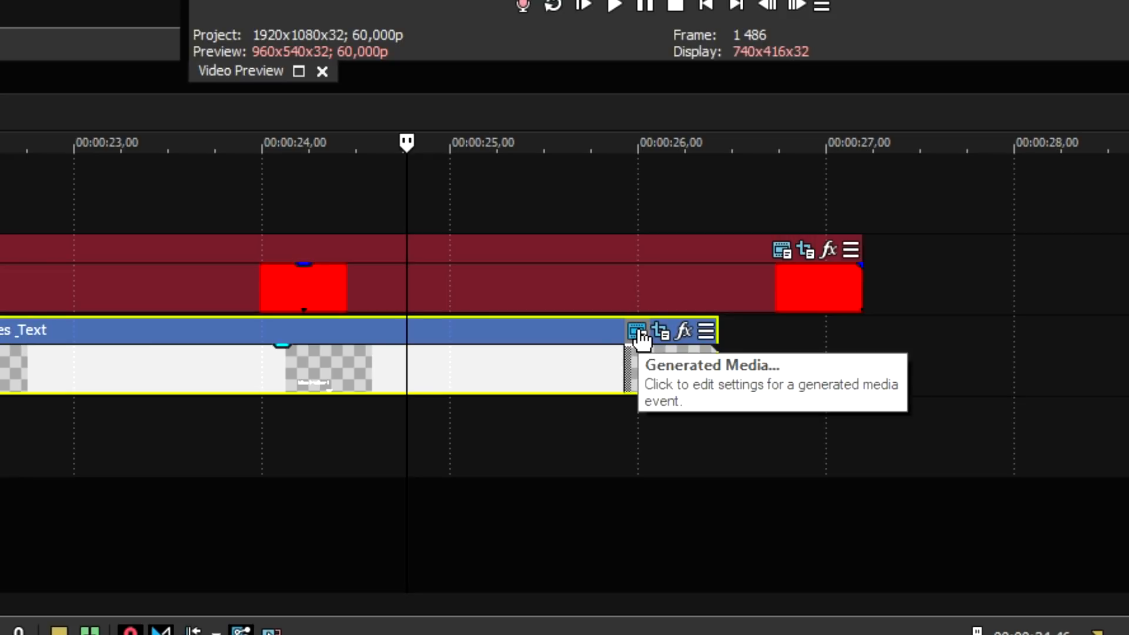
left_click(638, 333)
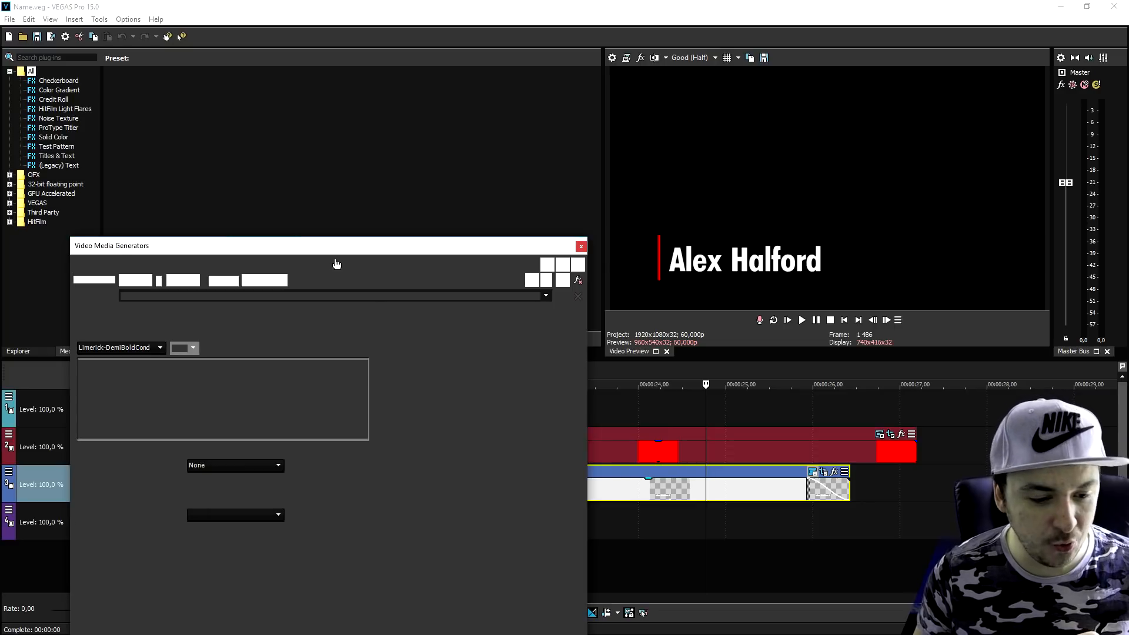
left_click_drag(347, 242, 372, 40)
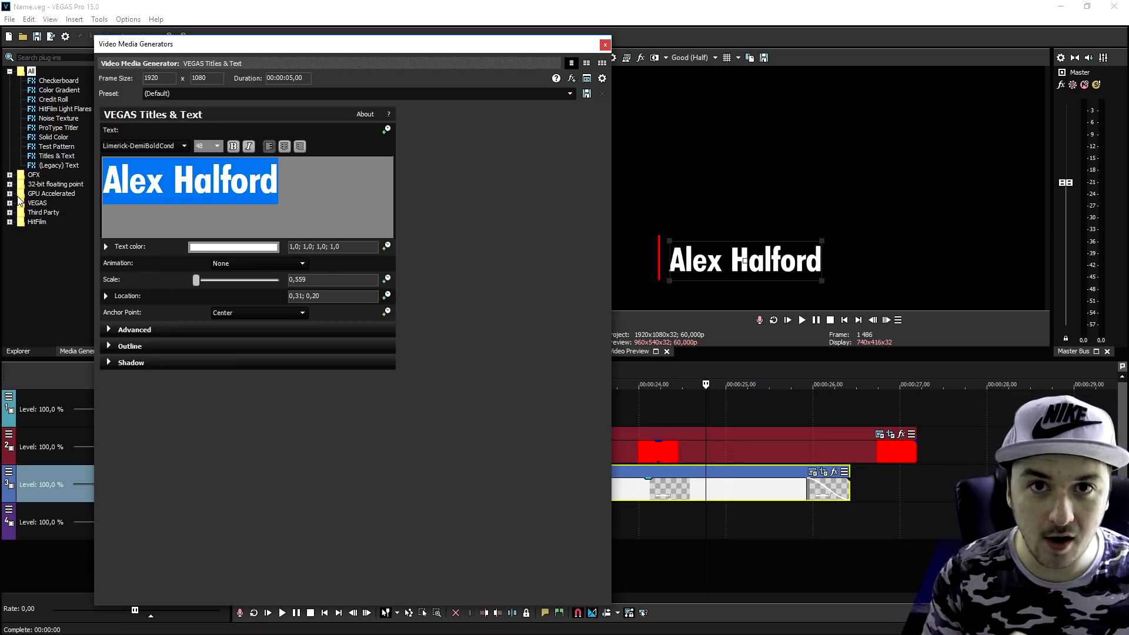
type("Alex In")
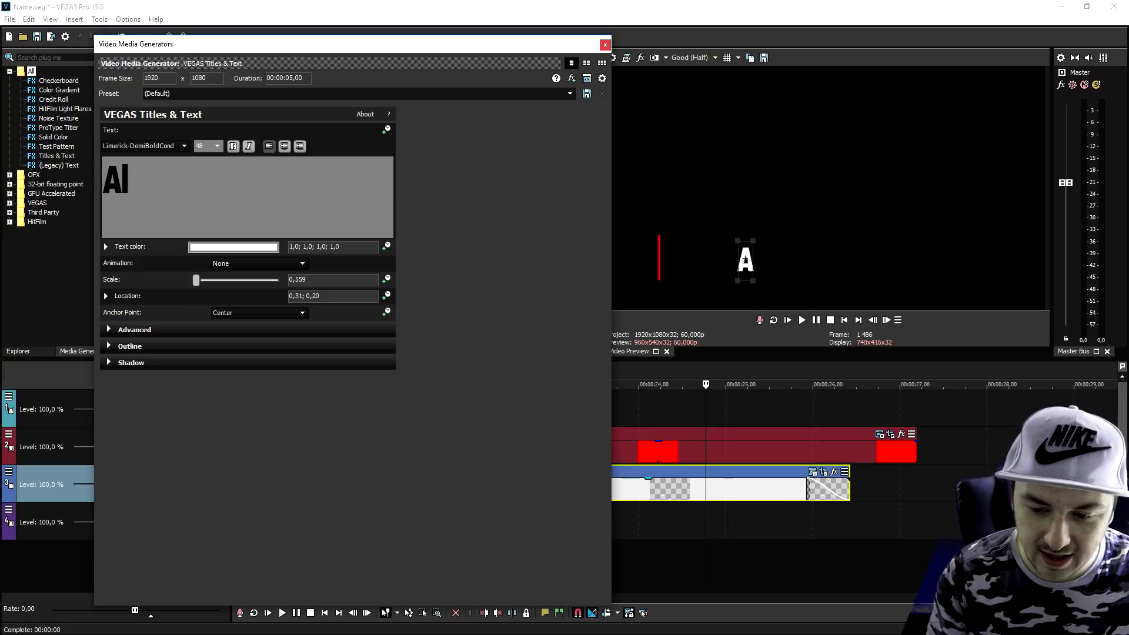
type(" Vegas")
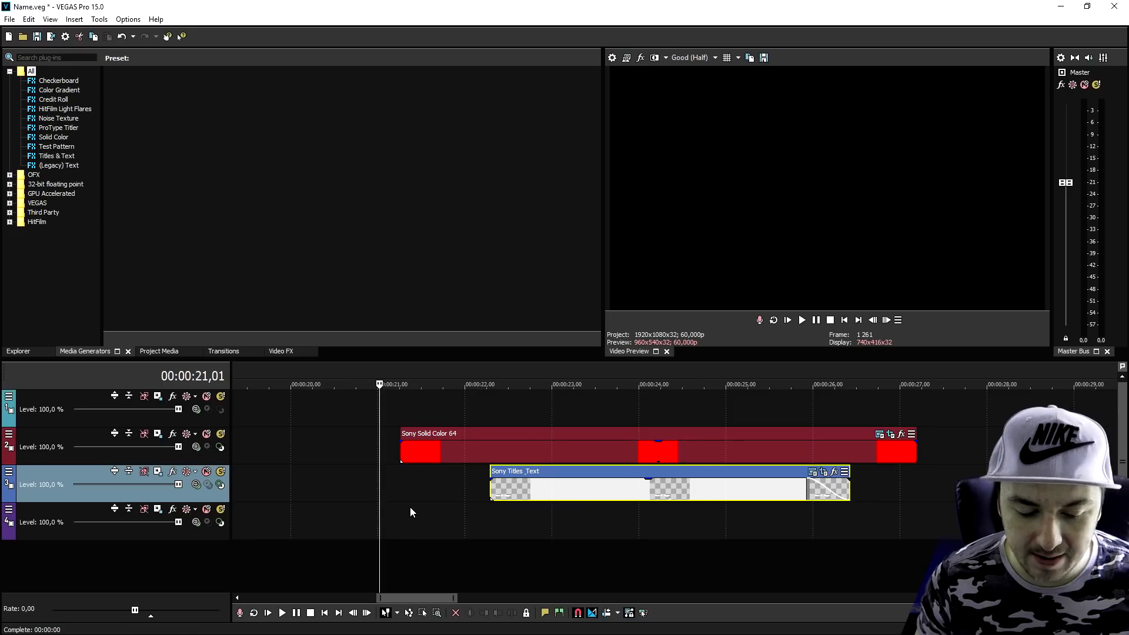
key("space")
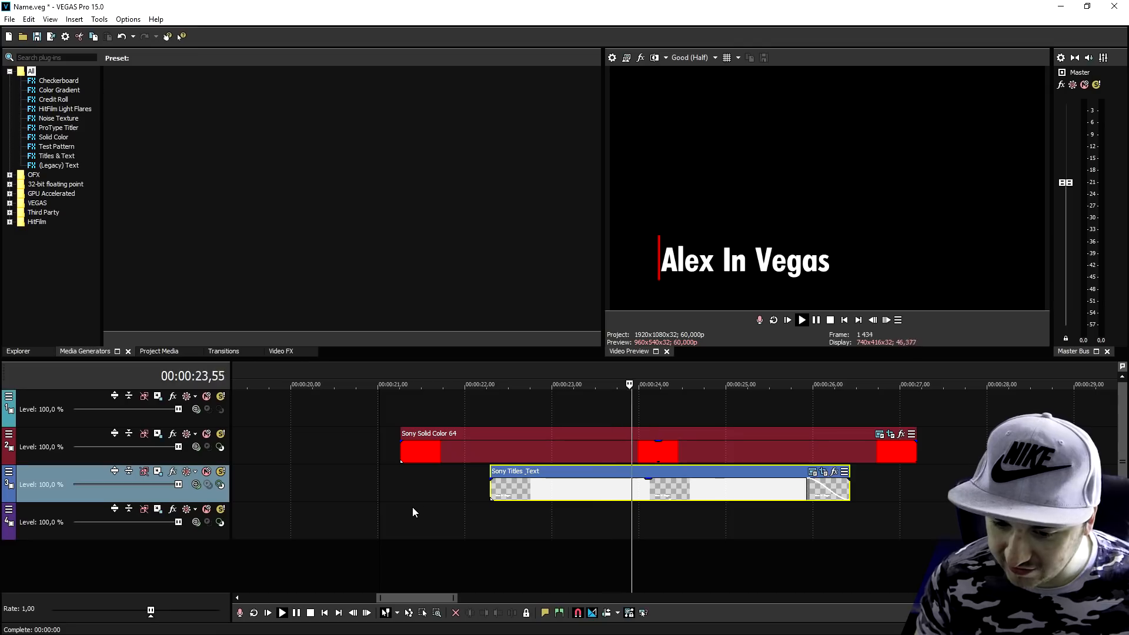
key("space")
Step: Open the Event Pan/Crop settings of the red solid color event and turn off its mask
left_click(670, 451)
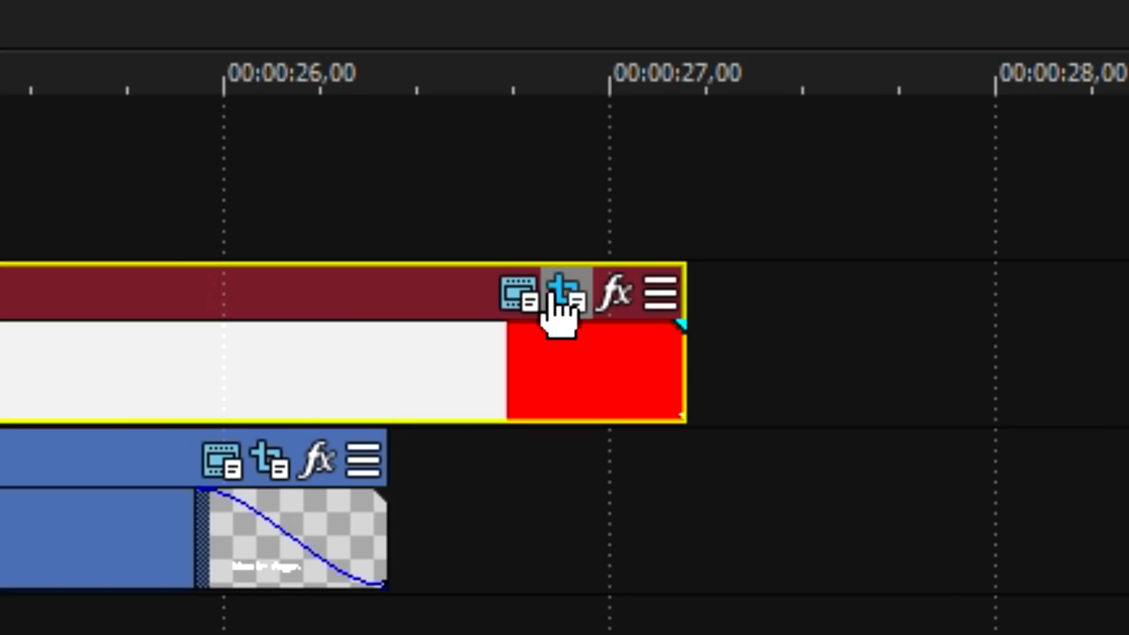
left_click(556, 294)
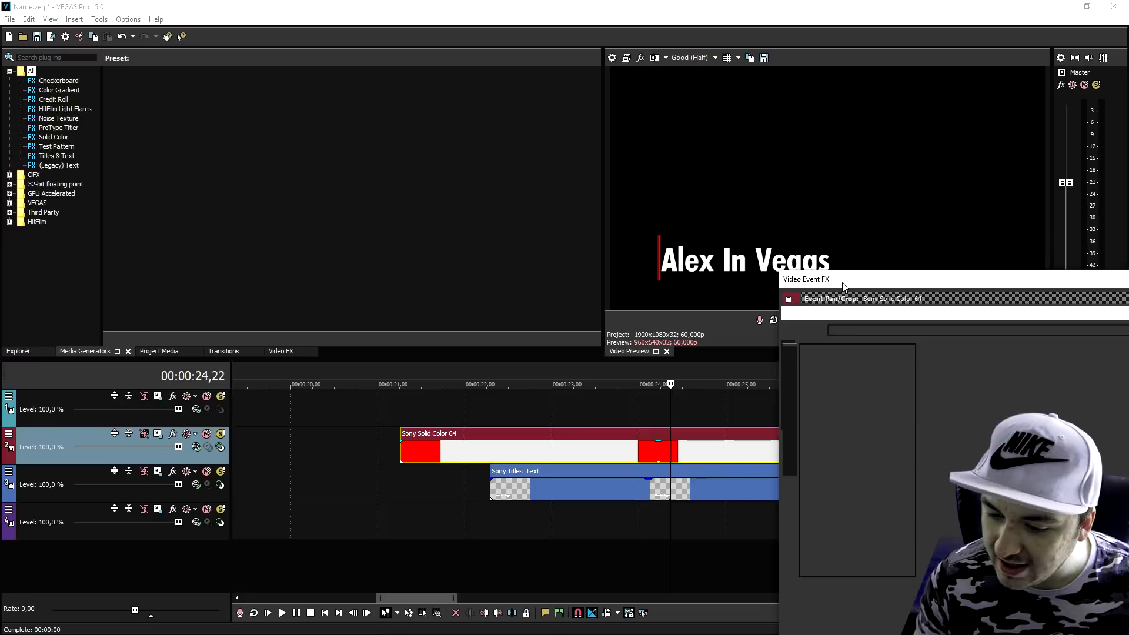
left_click_drag(844, 287, 97, 43)
left_click_drag(697, 114, 560, 109)
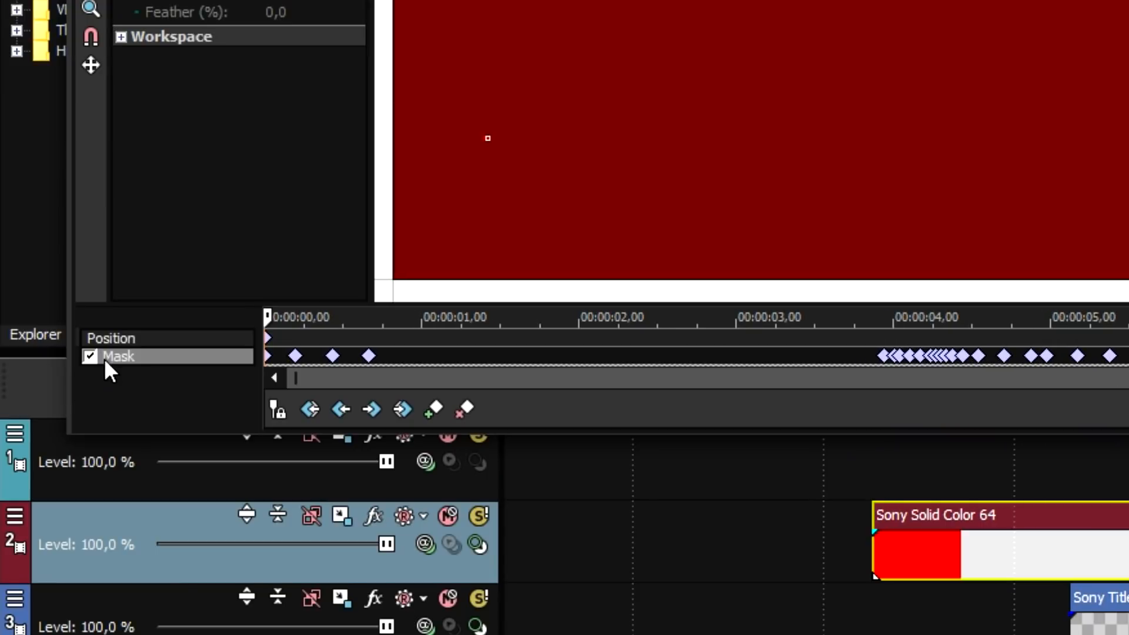
left_click(88, 355)
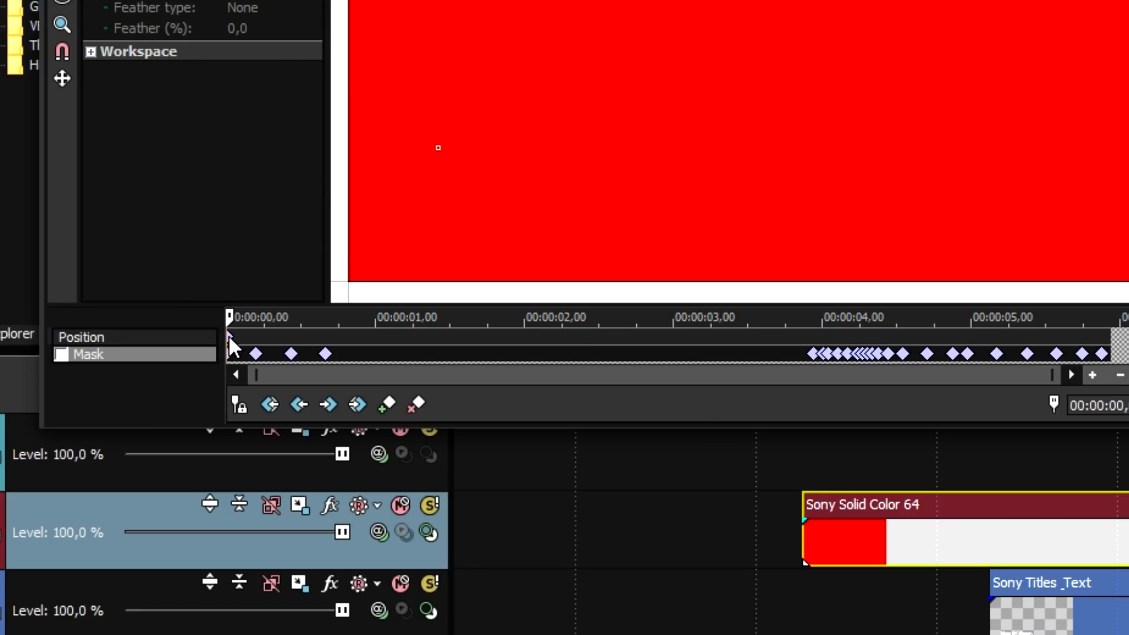
Step: At the first position keyframe, restrict movement to the horizontal axis and shift the crop frame slightly right to move the red bar left
left_click(230, 337)
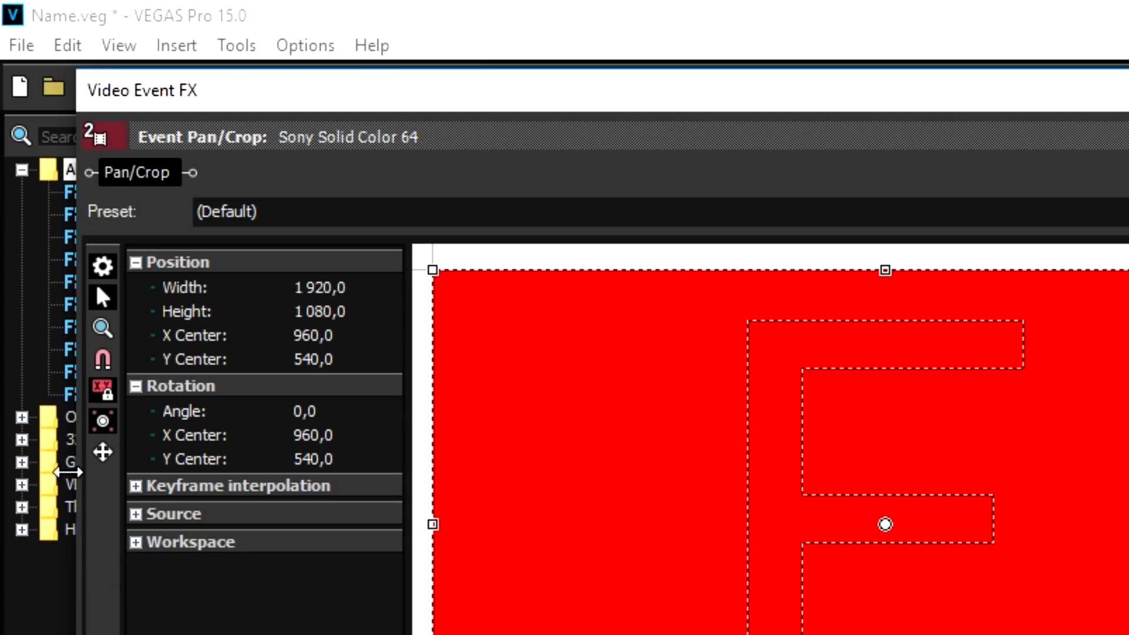
left_click(101, 453)
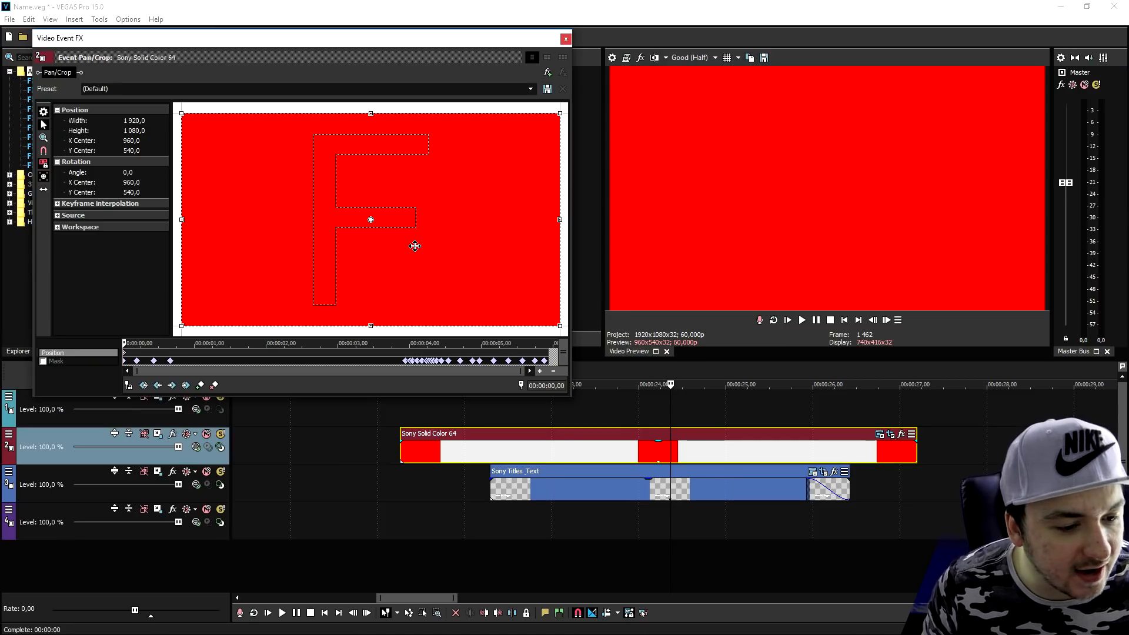
left_click_drag(415, 246, 420, 242)
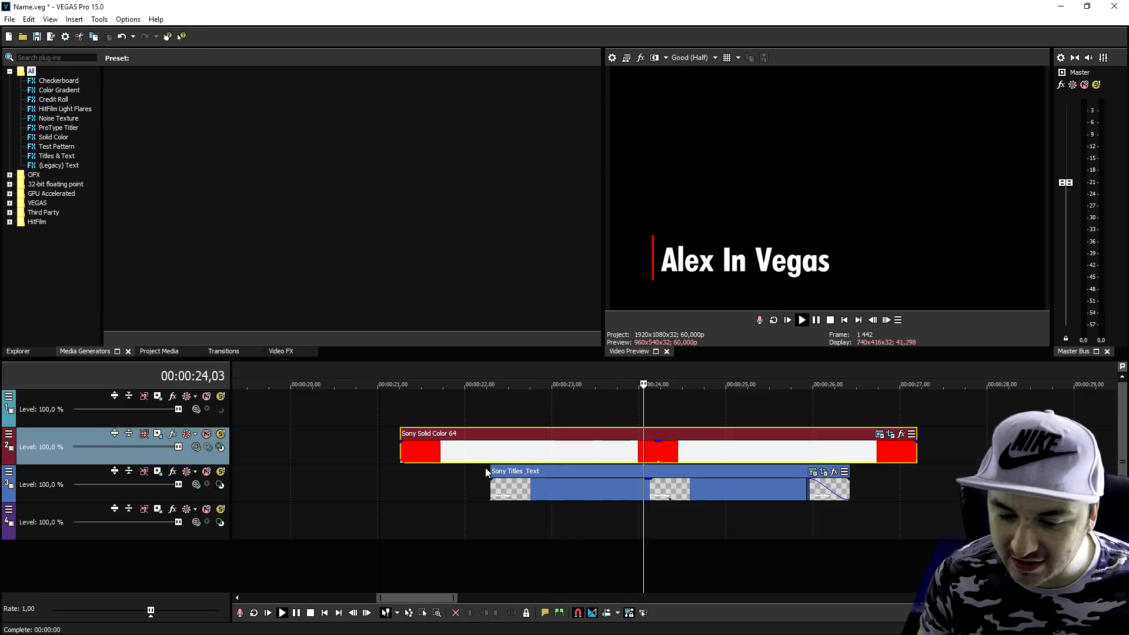
Step: Play the title animation through to its end to check the red bar's new position
key("space")
key("space")
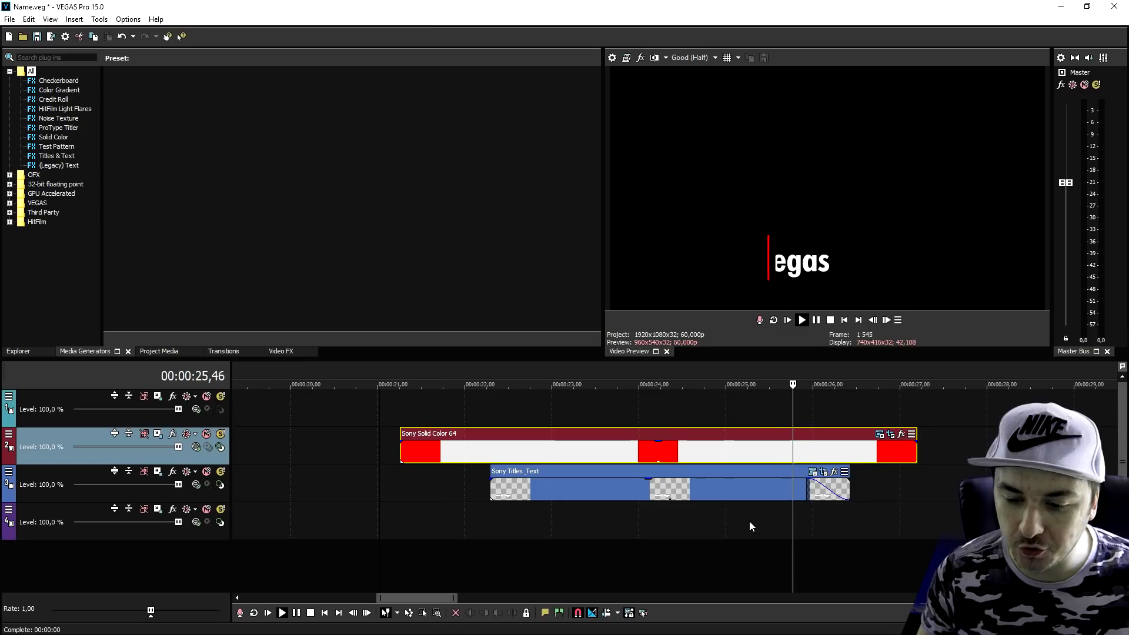
scroll(735, 511, "down", 3)
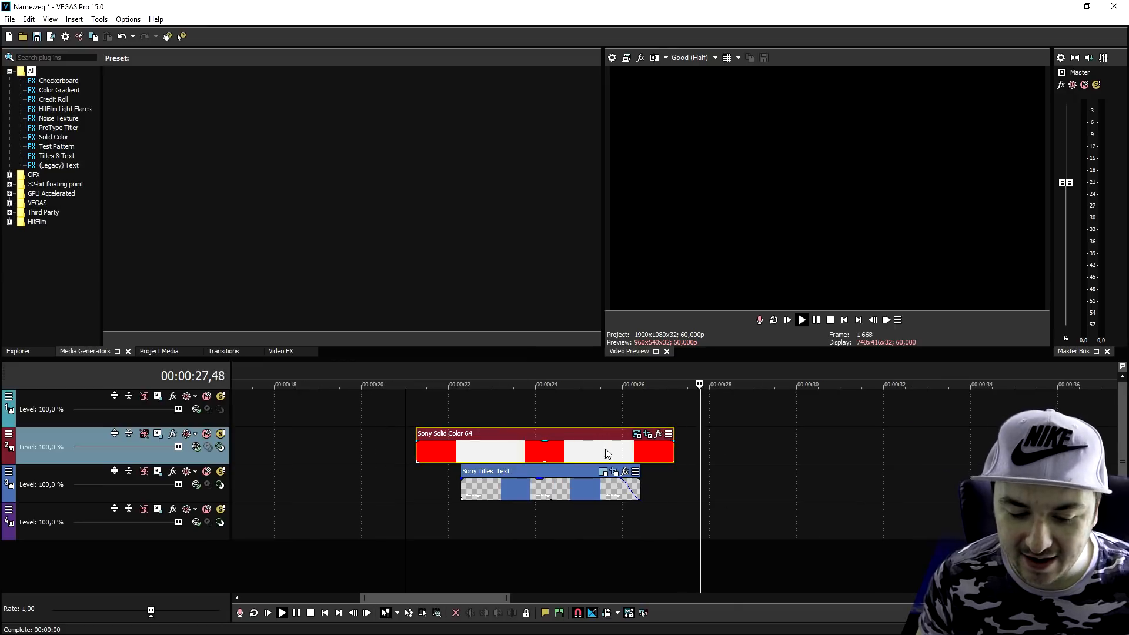
key("space")
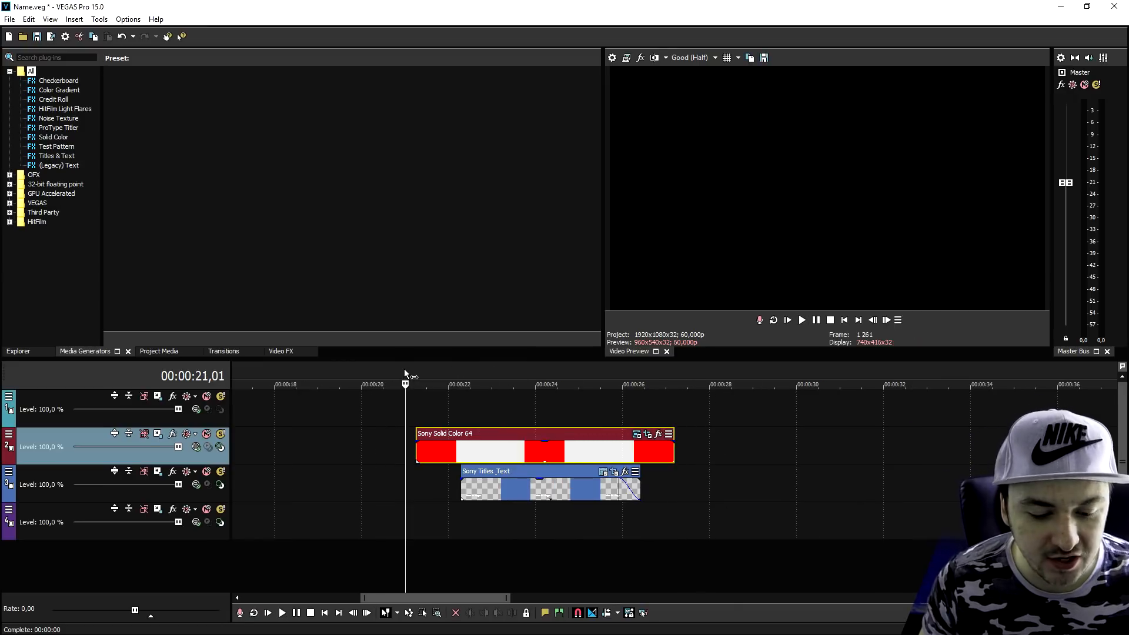
Step: Mark the range from about 21 to 27.5 seconds around both events and choose QuickTime 7 with MASKED TEMPLATE for rendering
left_click_drag(404, 376, 687, 382)
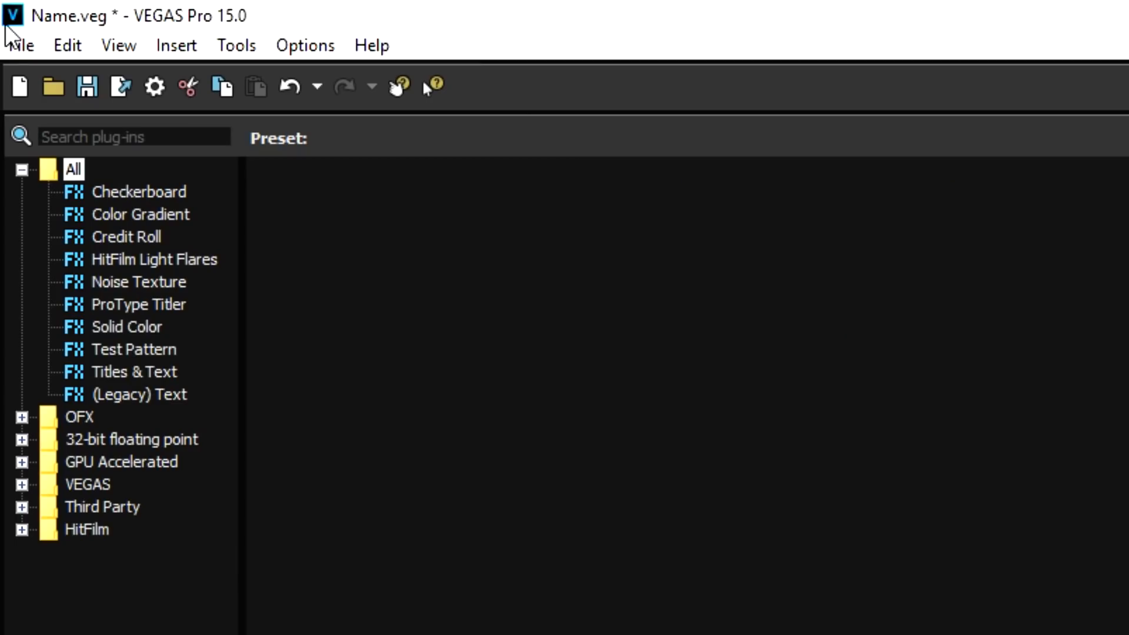
left_click(18, 47)
left_click(287, 263)
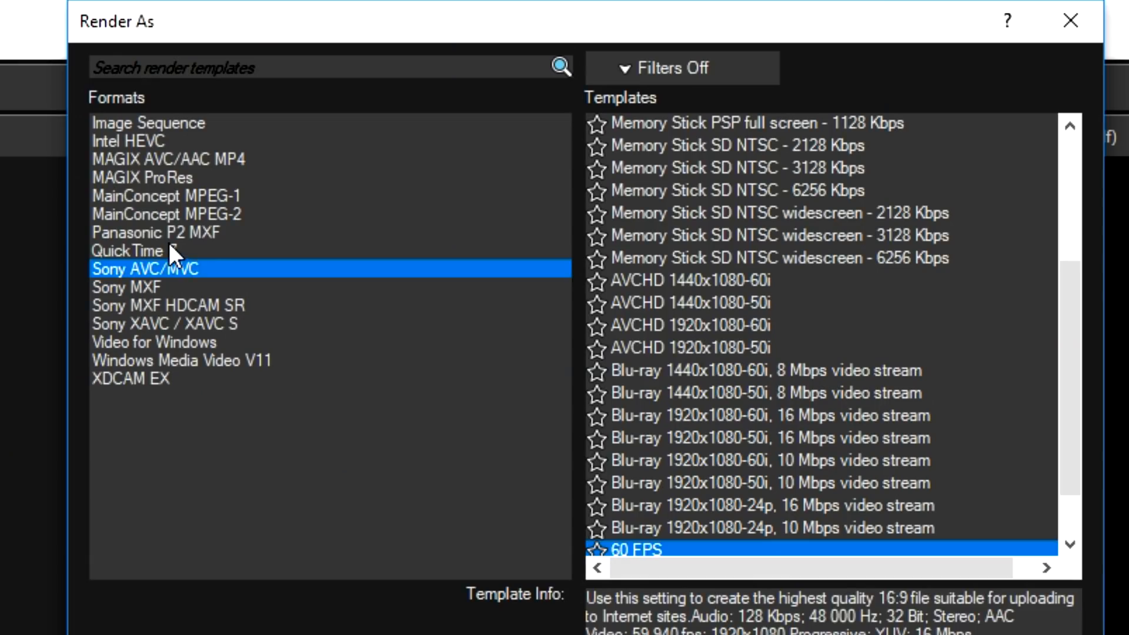
left_click(171, 251)
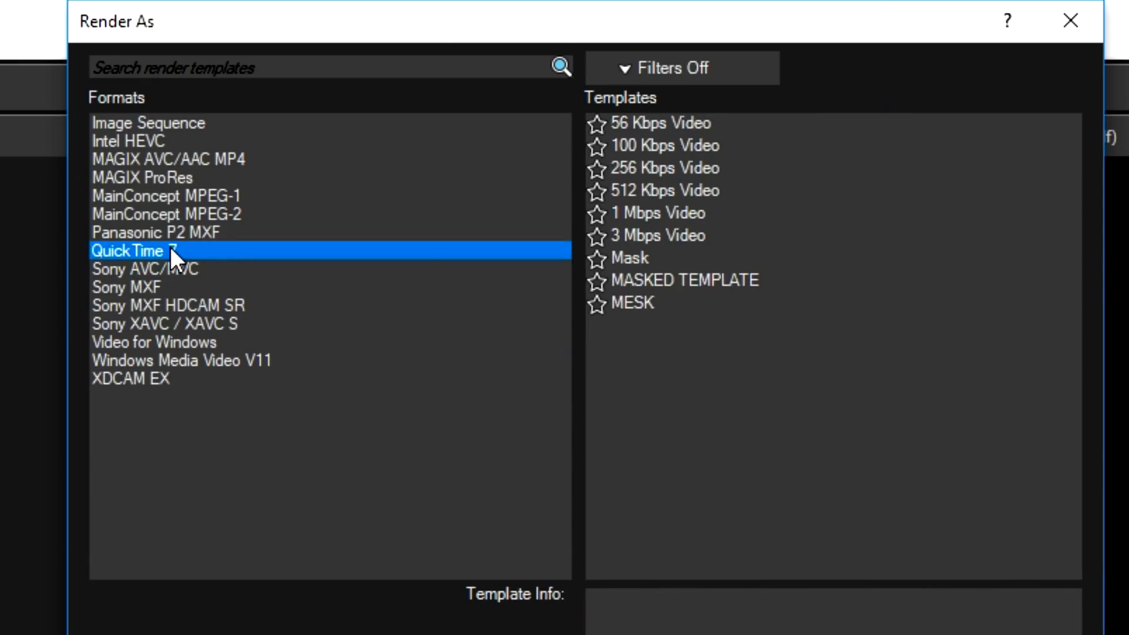
left_click(668, 282)
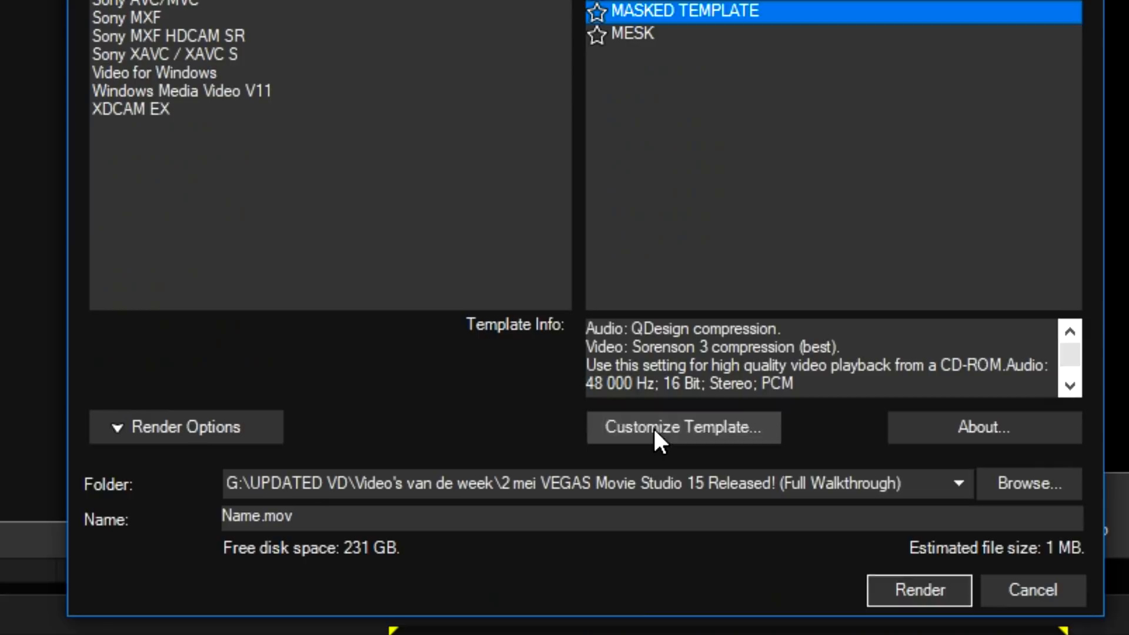
Step: Review the custom settings of MASKED TEMPLATE, picking Animation as the video format
left_click(647, 429)
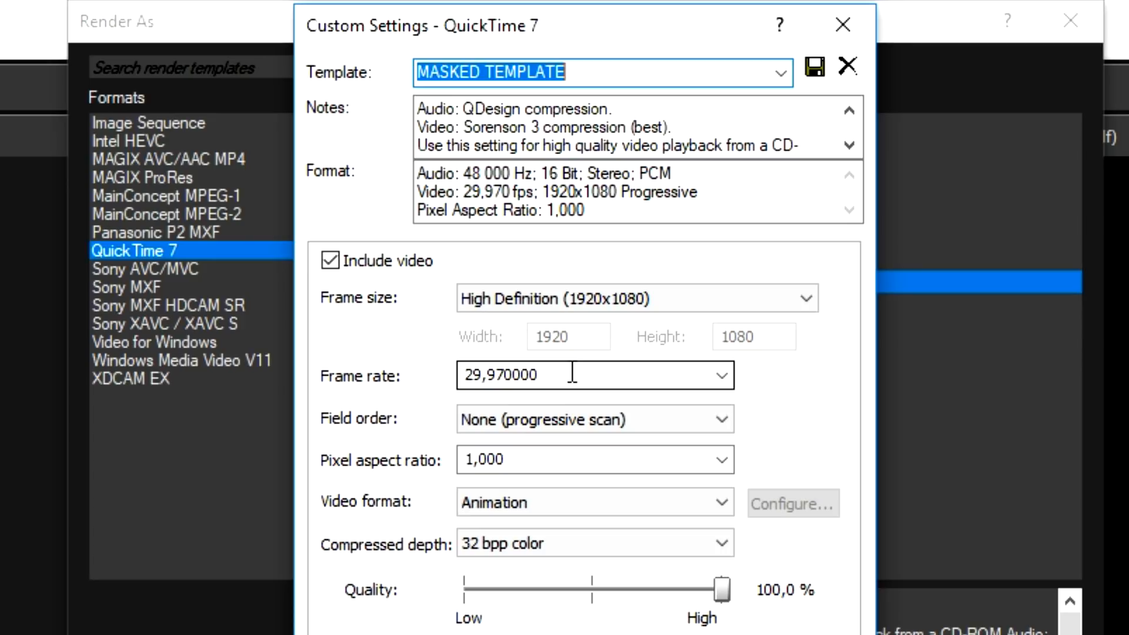
left_click(502, 503)
left_click(507, 532)
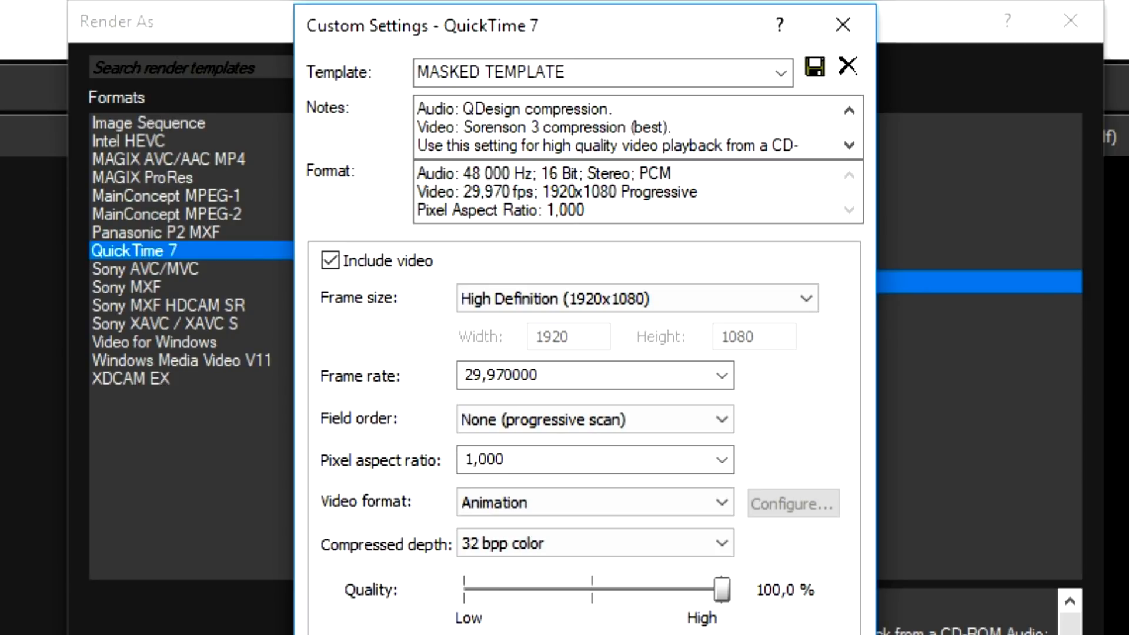
left_click(858, 36)
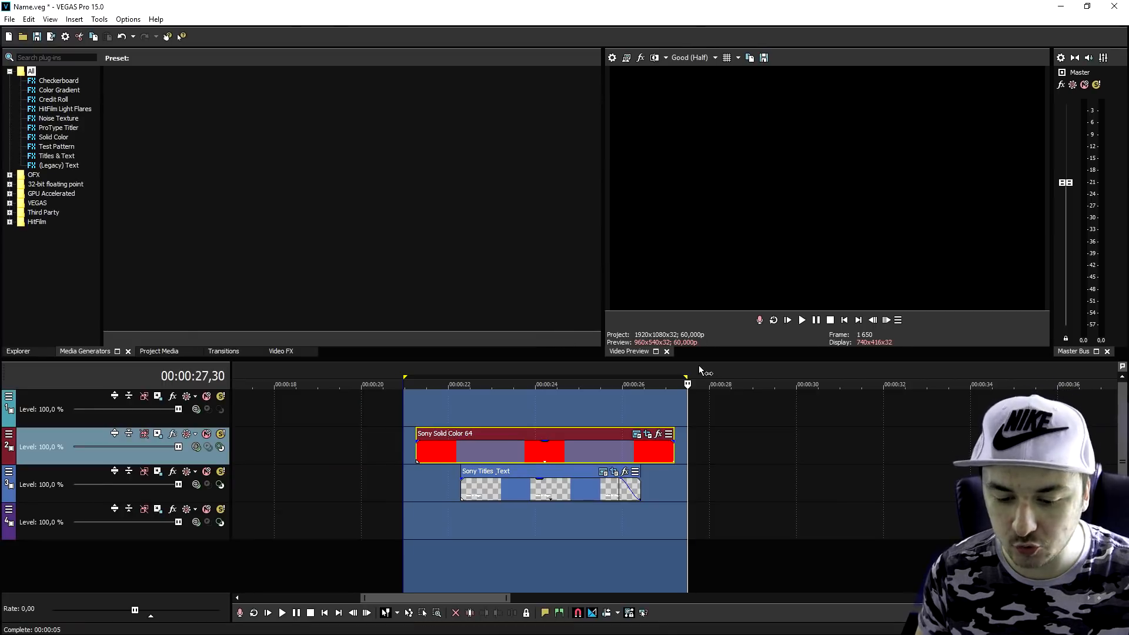
Step: Delete the red solid color event and the title text event from the timeline
left_click_drag(699, 370, 373, 371)
key("Delete")
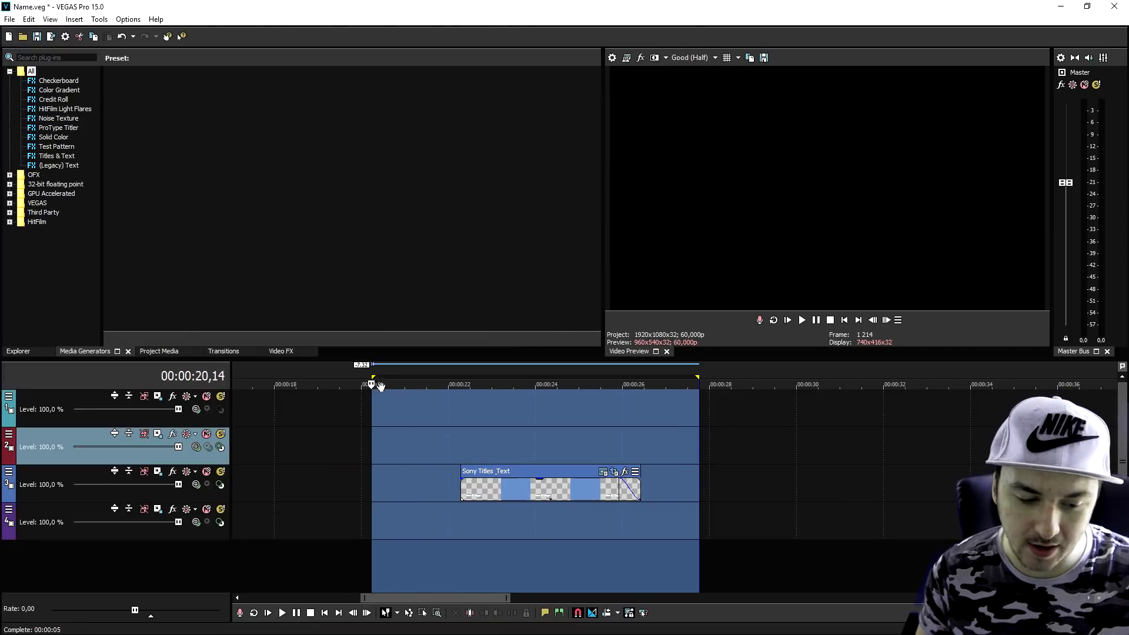
left_click(348, 446)
left_click(523, 494)
key("Delete")
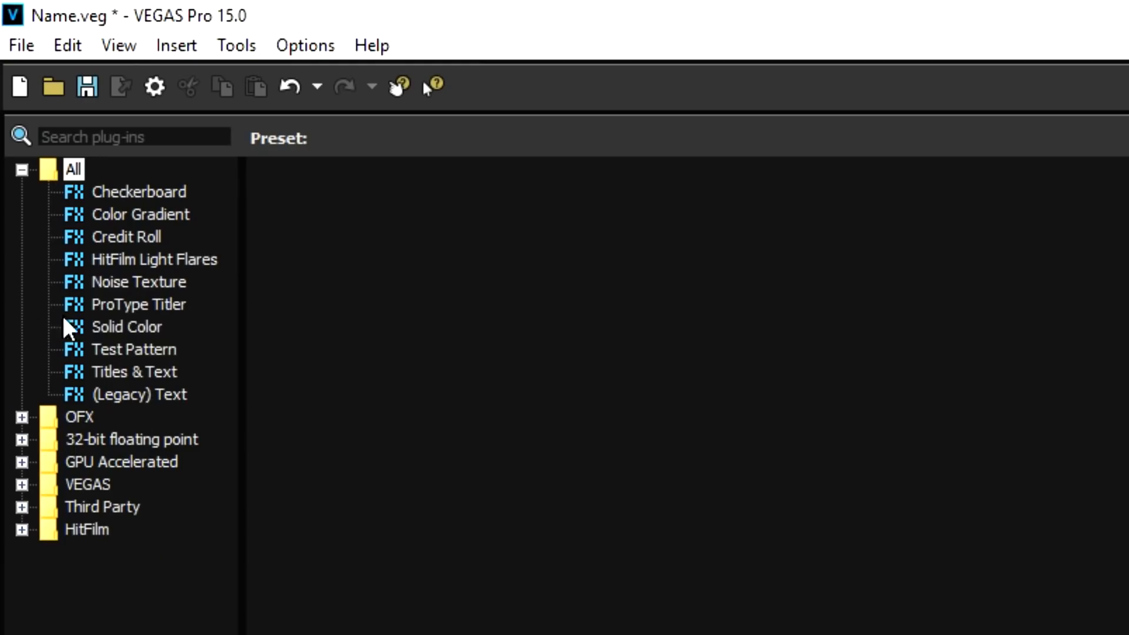
Step: Add a blue Solid Color event to the timeline at about 22 seconds as a background, keeping its default settings
left_click(66, 326)
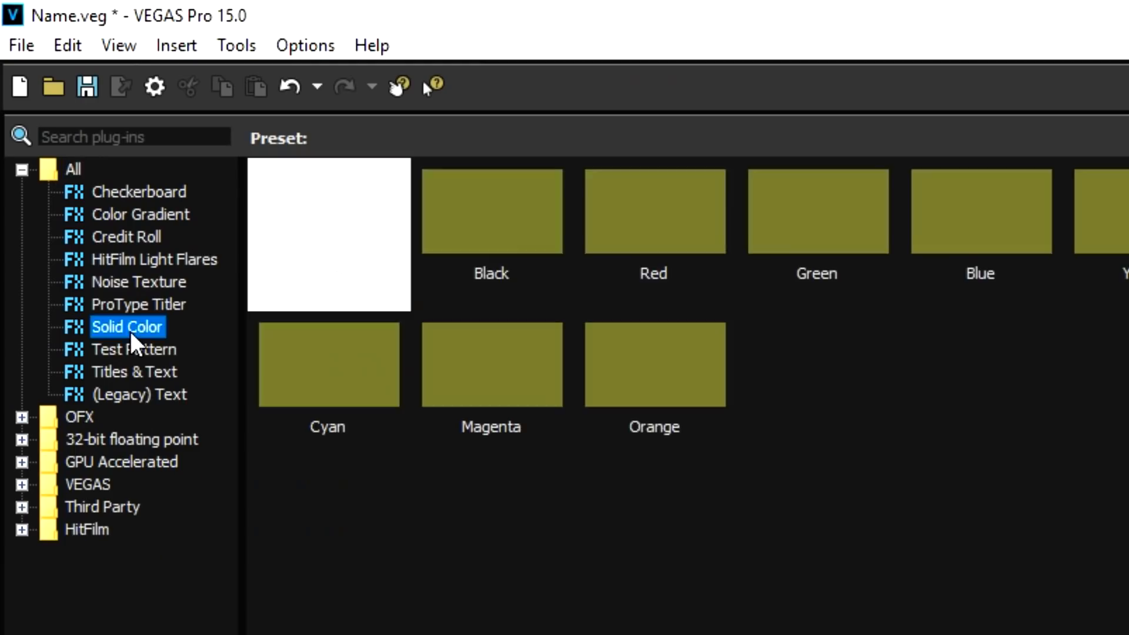
left_click_drag(1014, 237, 455, 410)
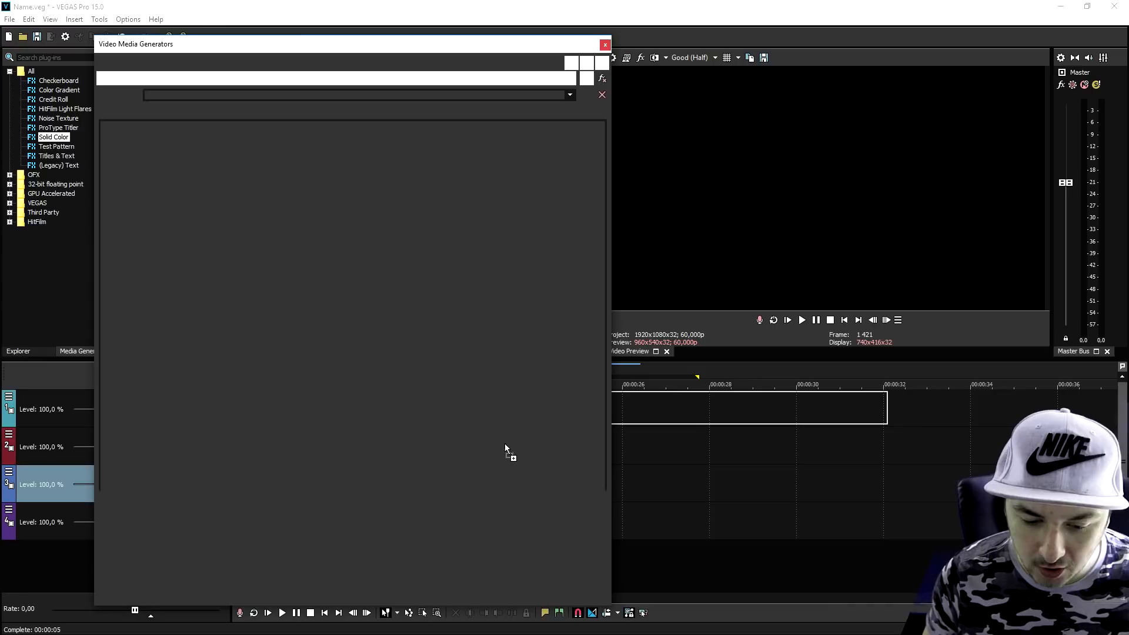
left_click(606, 45)
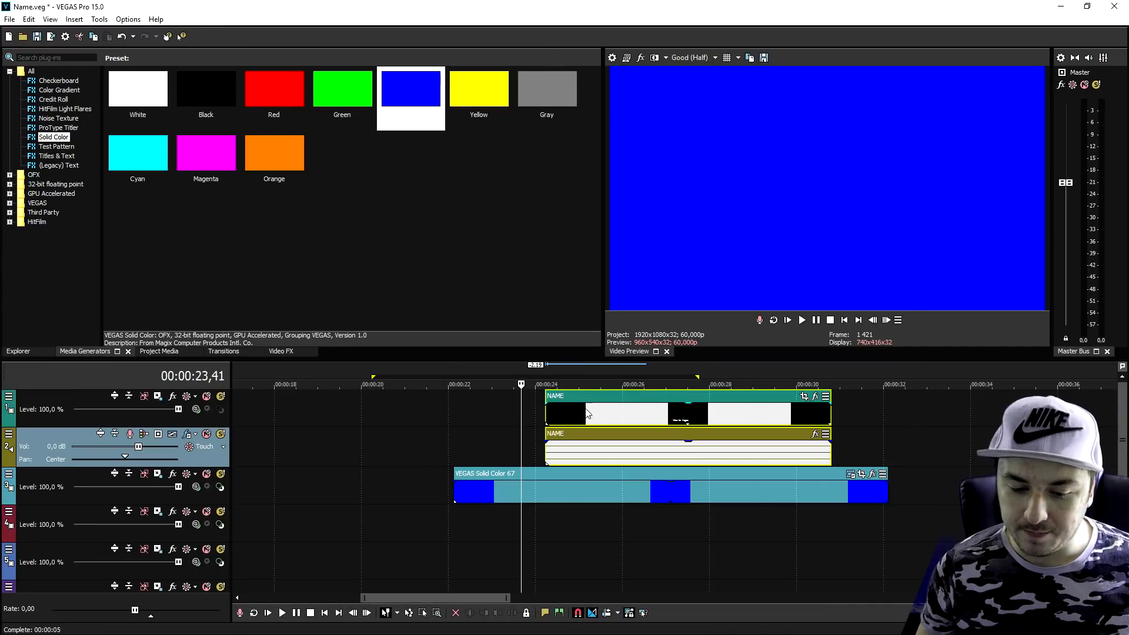
Step: Preview the NAME clip over the blue background and change the alpha channel setting in its media properties
key("space")
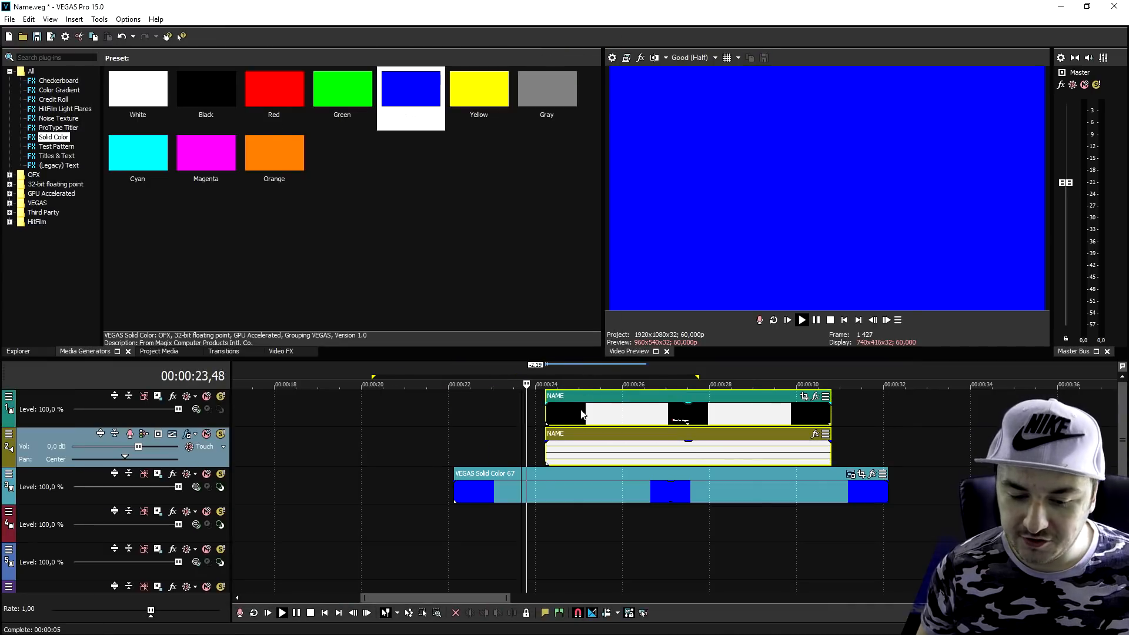
key("space")
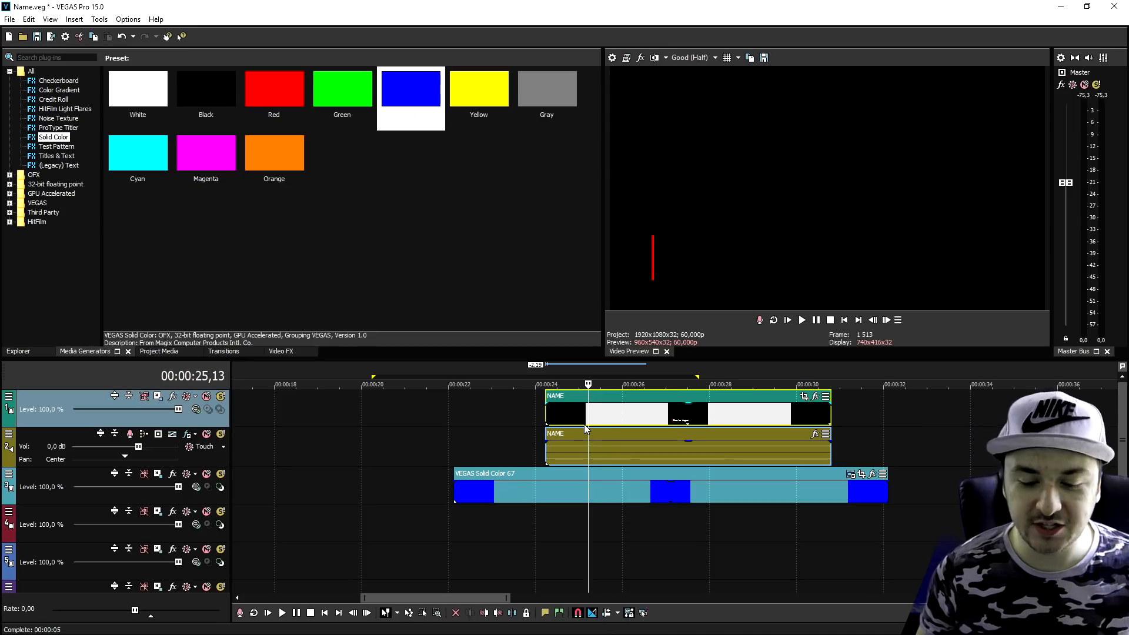
right_click(600, 411)
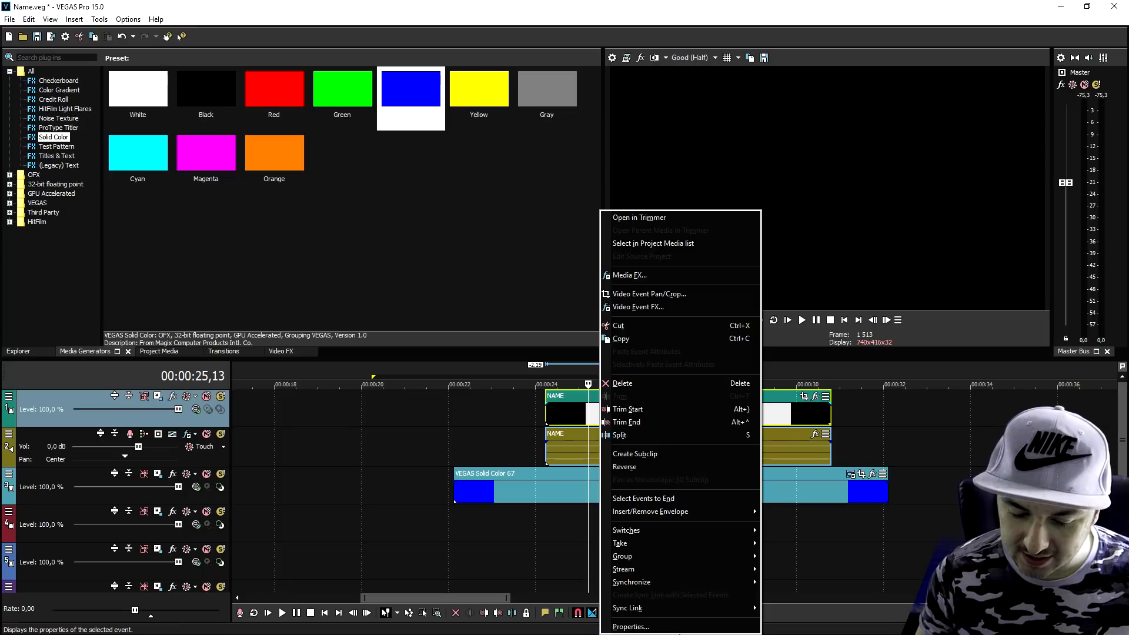
left_click(680, 627)
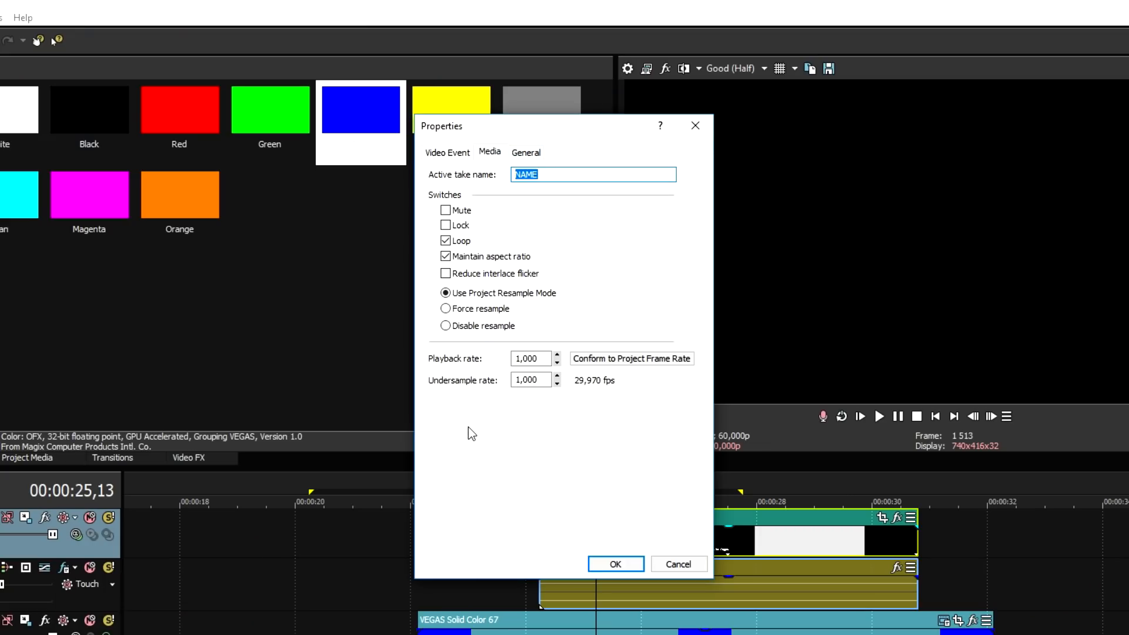
key("ctrl+Tab")
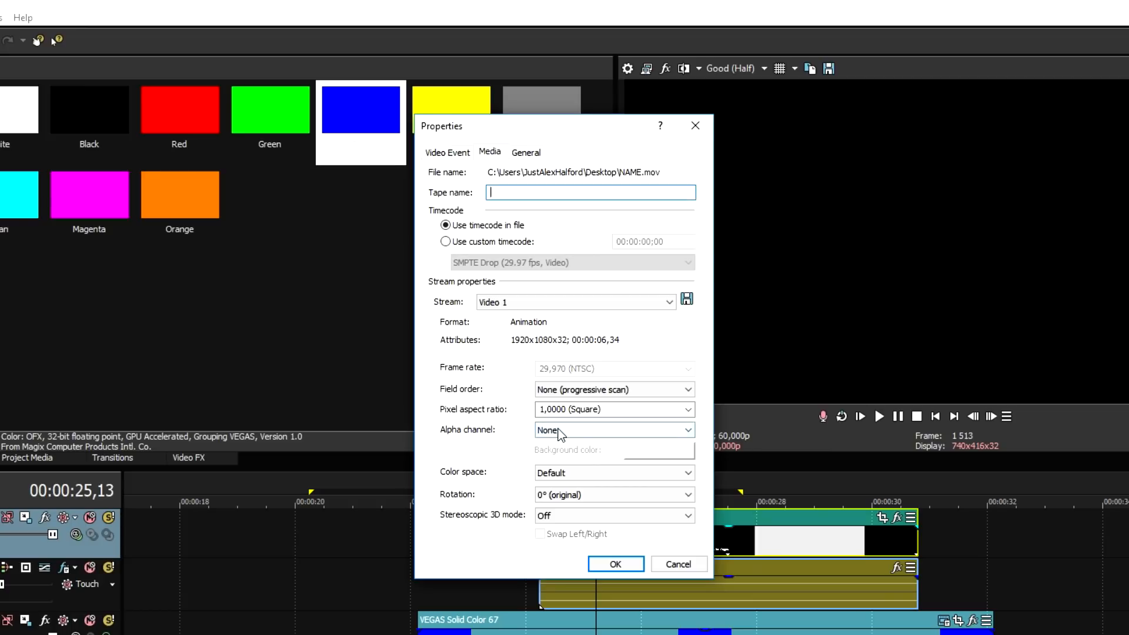
left_click(612, 430)
left_click(582, 459)
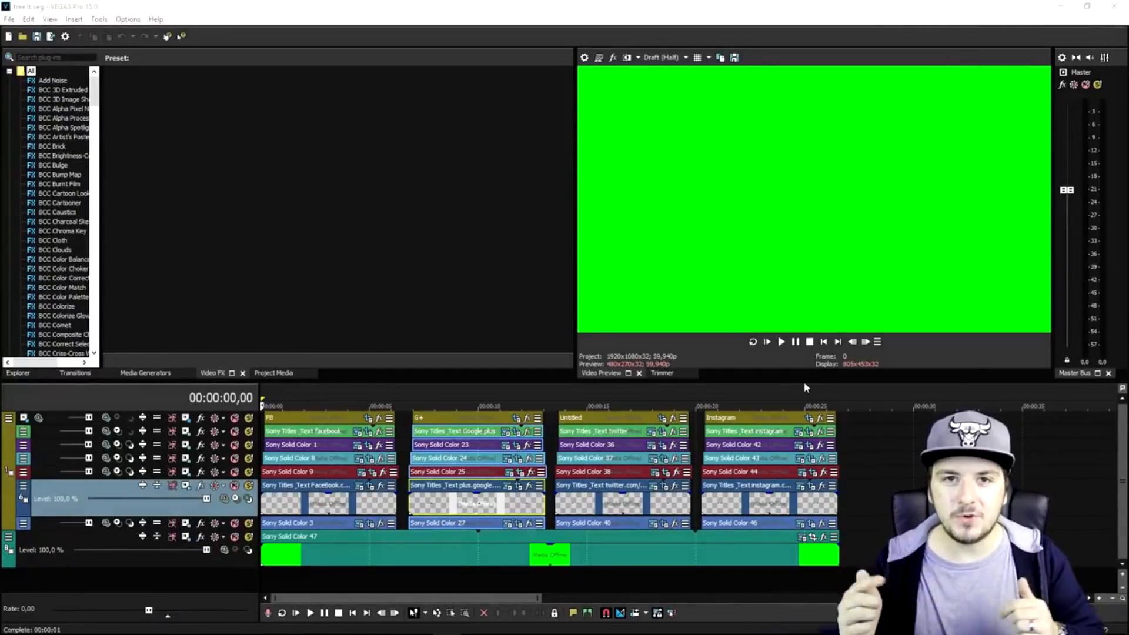
Step: Look through the Facebook, Google+, Twitter and Instagram lower-third titles on the timeline
left_click(494, 390)
left_click(630, 401)
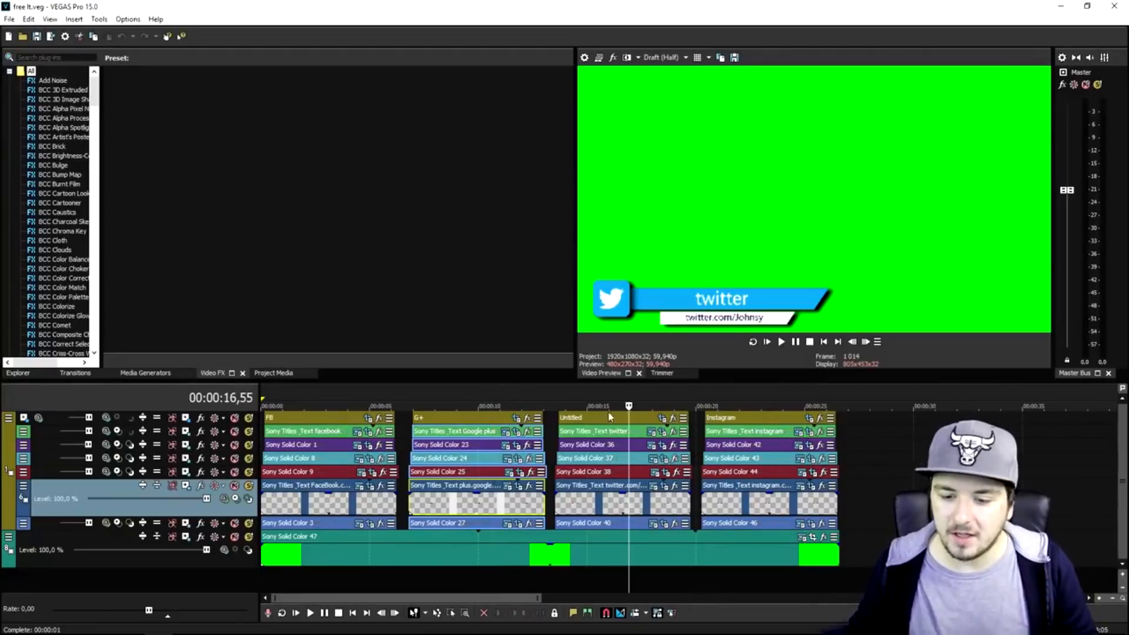
left_click(787, 401)
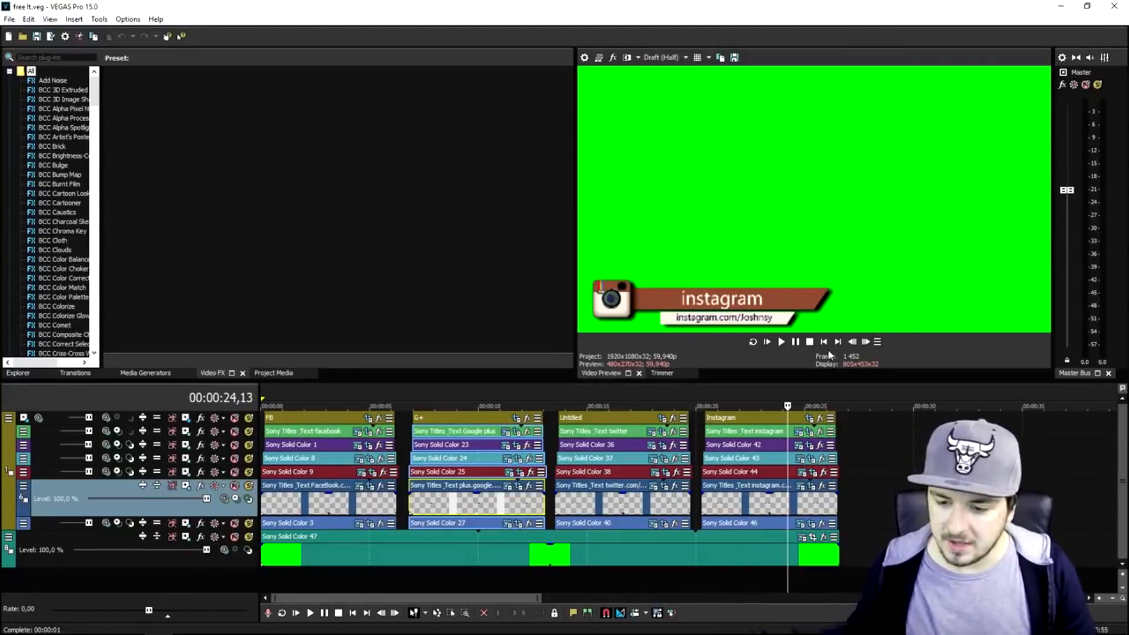
left_click(824, 342)
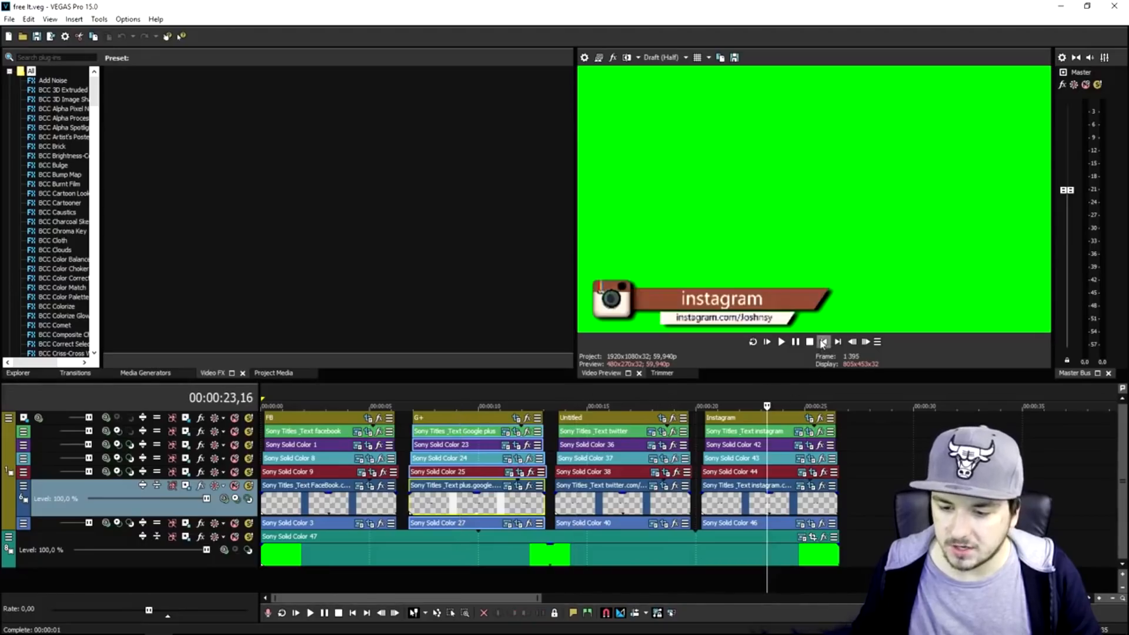
left_click(824, 343)
scroll(490, 424, "up", 5)
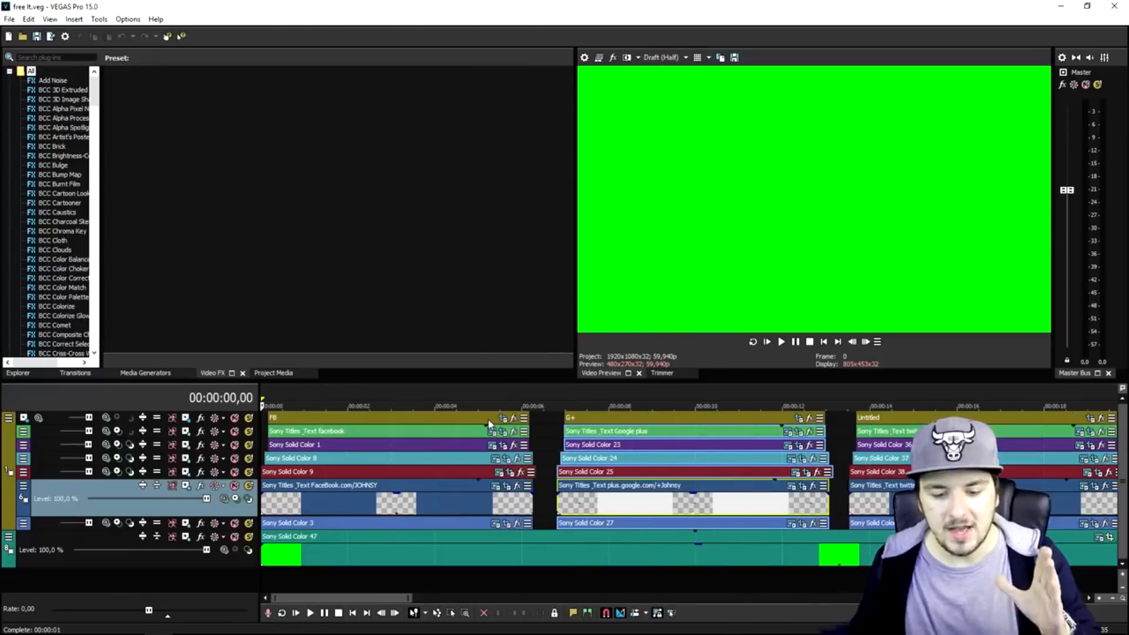
left_click(385, 403)
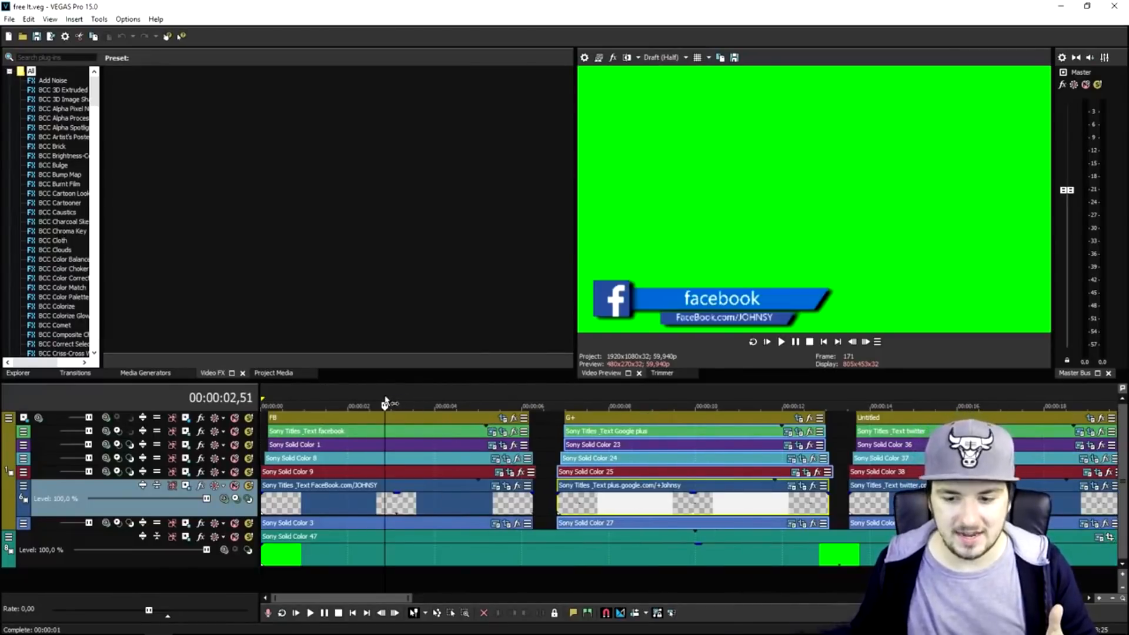
left_click(824, 342)
scroll(376, 393, "down", 2)
scroll(373, 397, "up", 2)
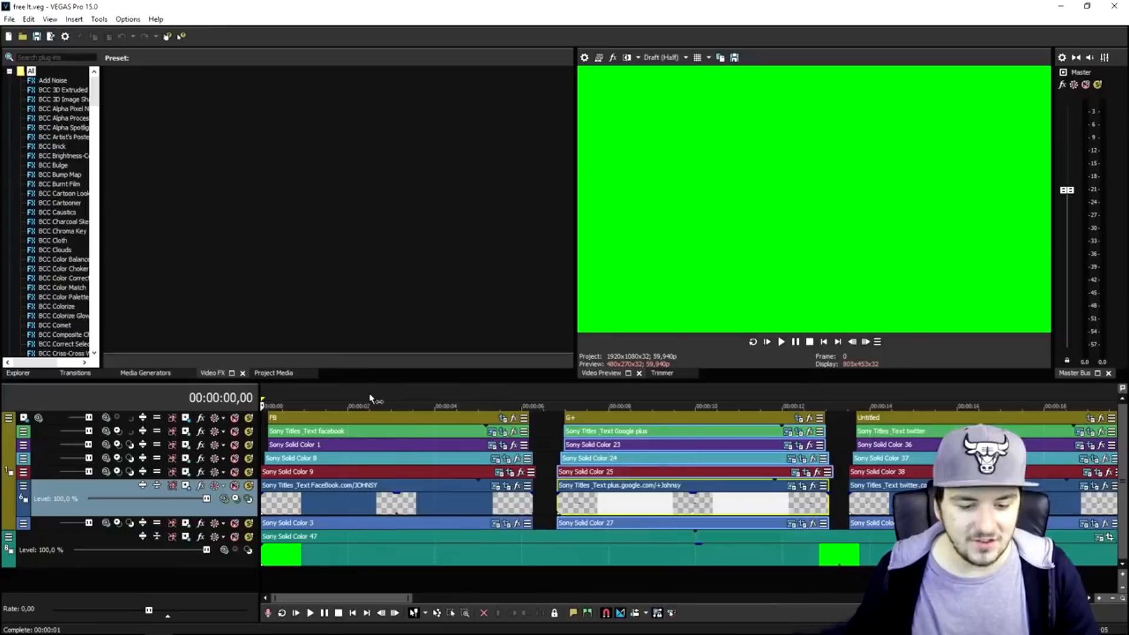
scroll(371, 398, "down", 2)
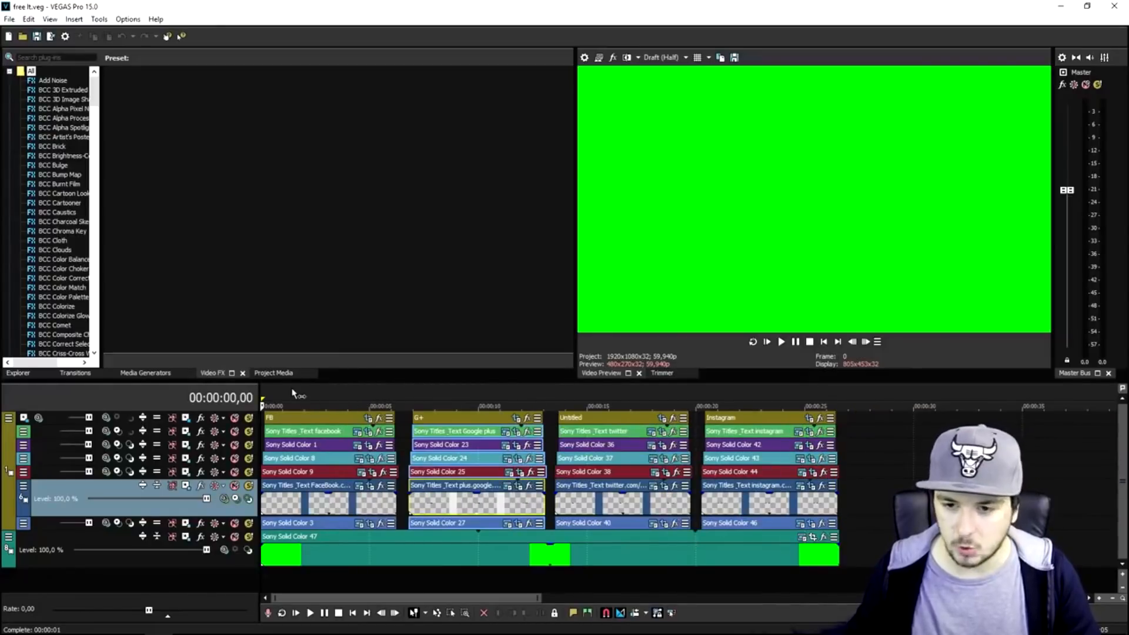
Step: Enlarge the tracks of the Facebook title group and select its main text event with the cursor at about 00:00:01,42
scroll(300, 395, "up", 4)
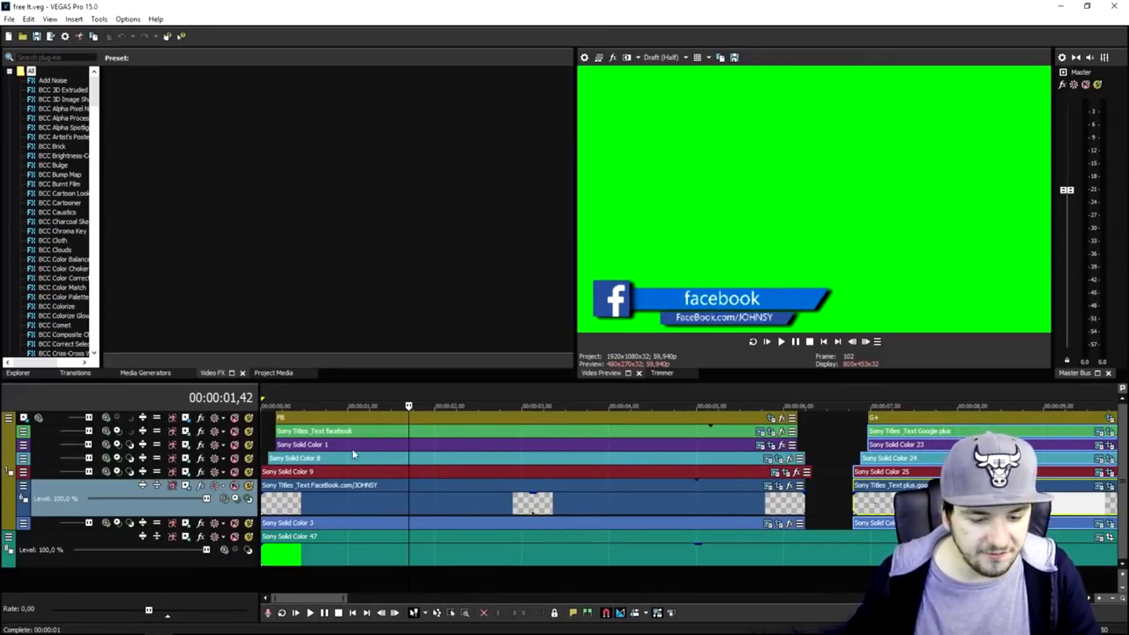
left_click_drag(218, 426, 220, 529)
left_click(329, 421)
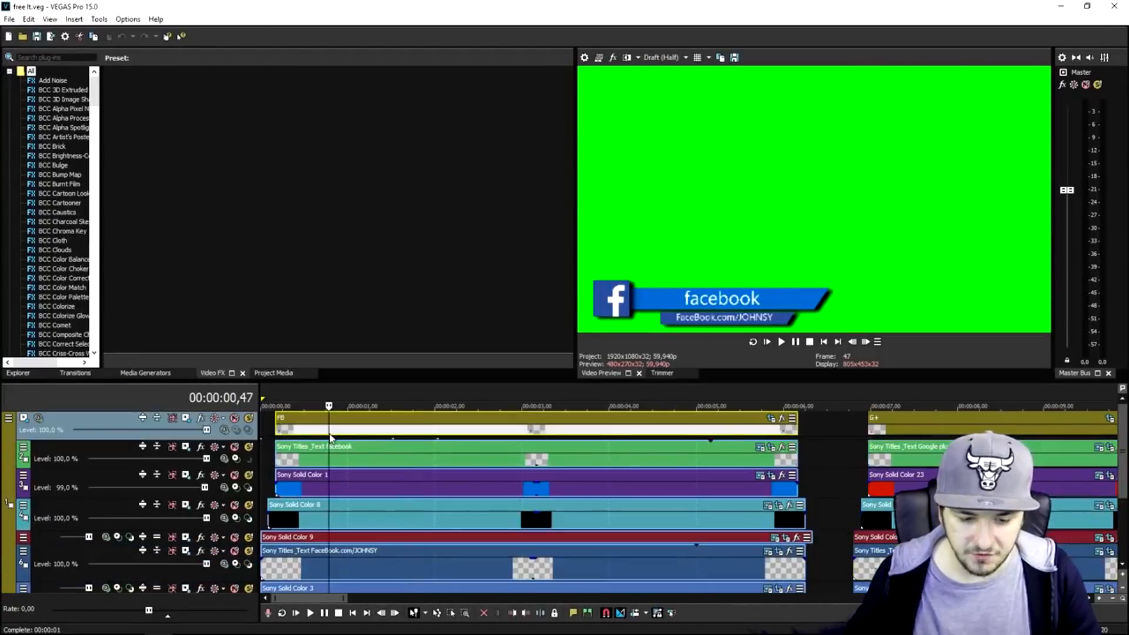
left_click(372, 462)
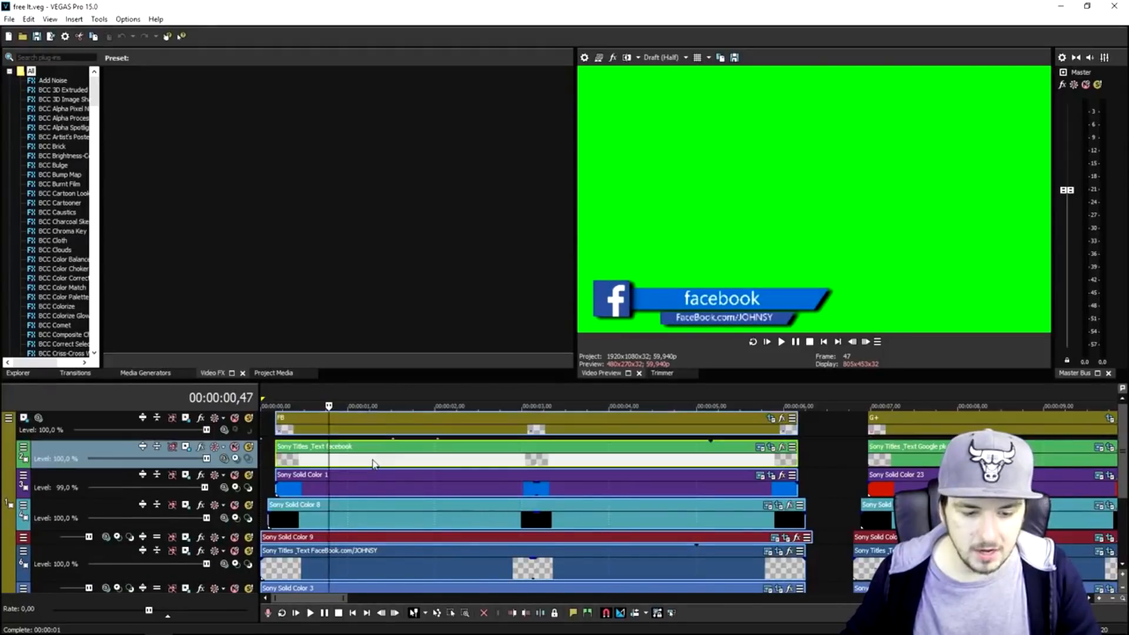
left_click_drag(235, 438, 235, 451)
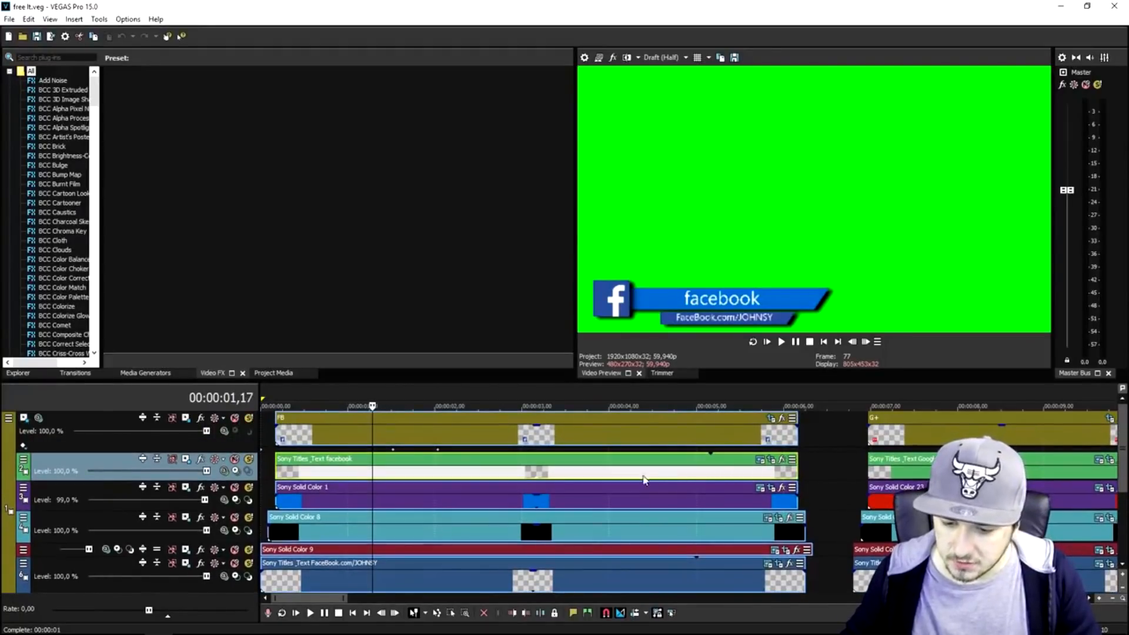
left_click(409, 476)
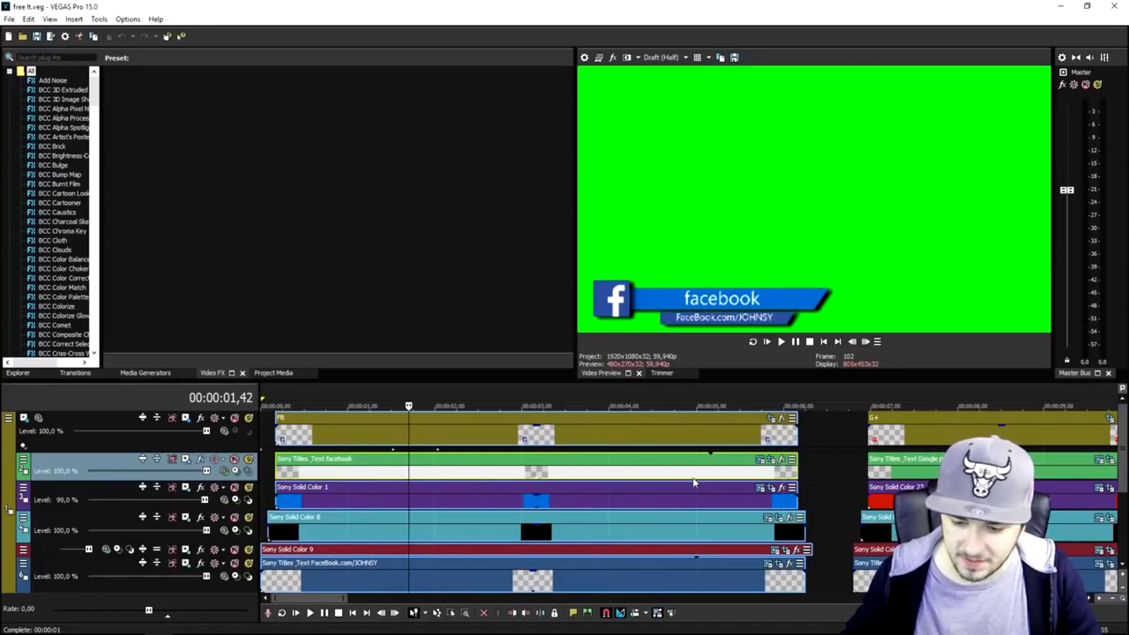
Step: Change the main text of the Facebook title to "Facebook" with a capital F in its generated media settings
left_click(759, 460)
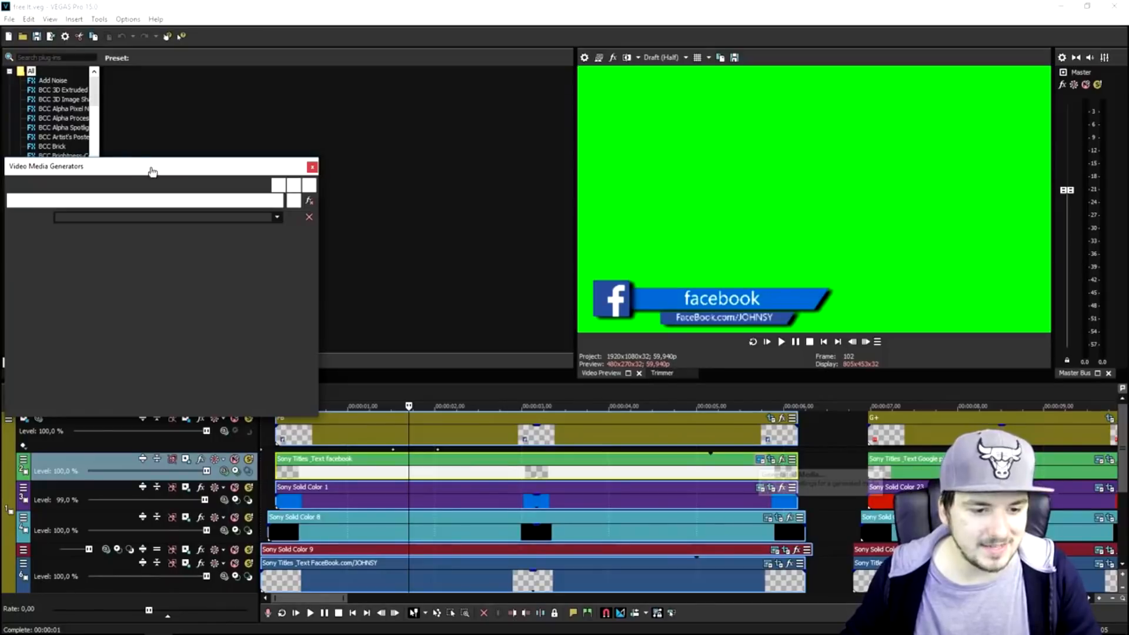
left_click_drag(120, 166, 281, 95)
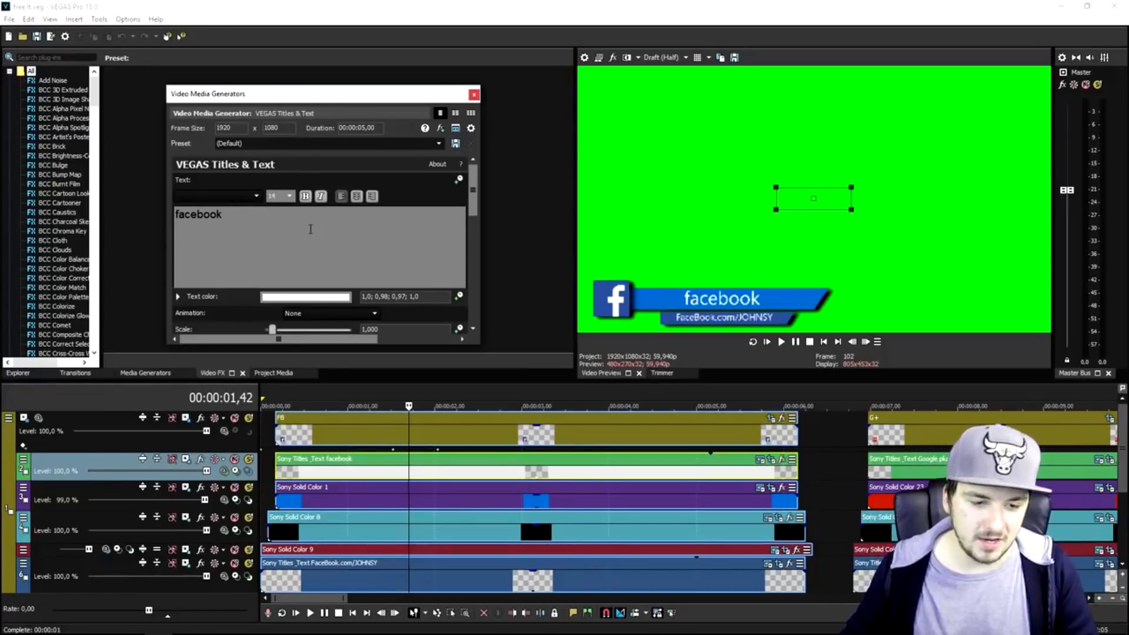
scroll(296, 228, "up", 5)
double_click(281, 233)
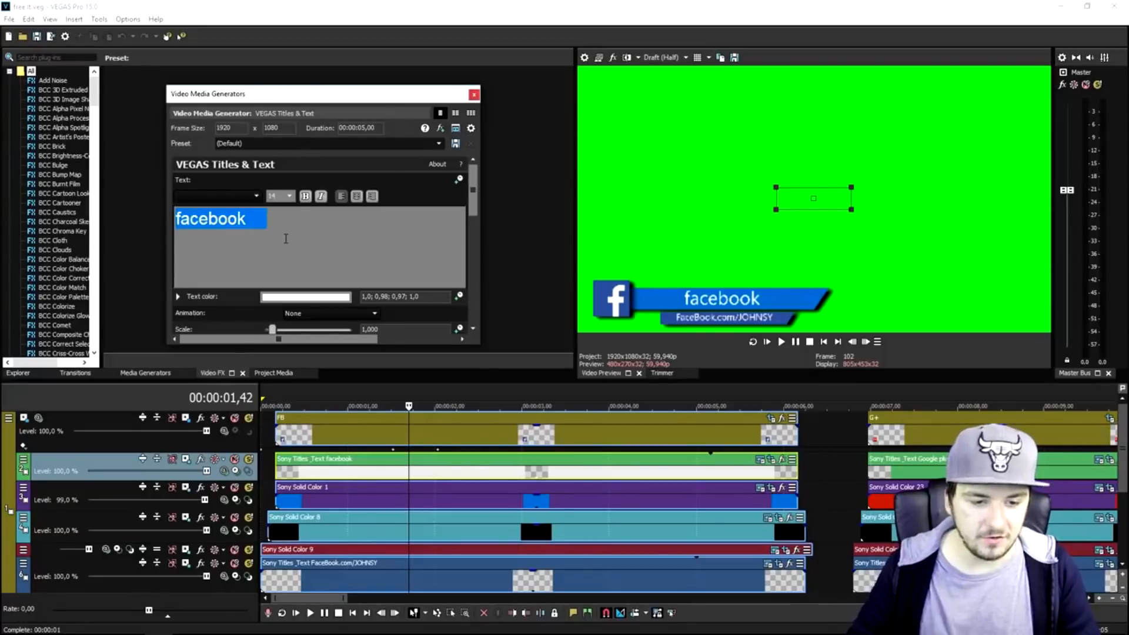
type("Facebook")
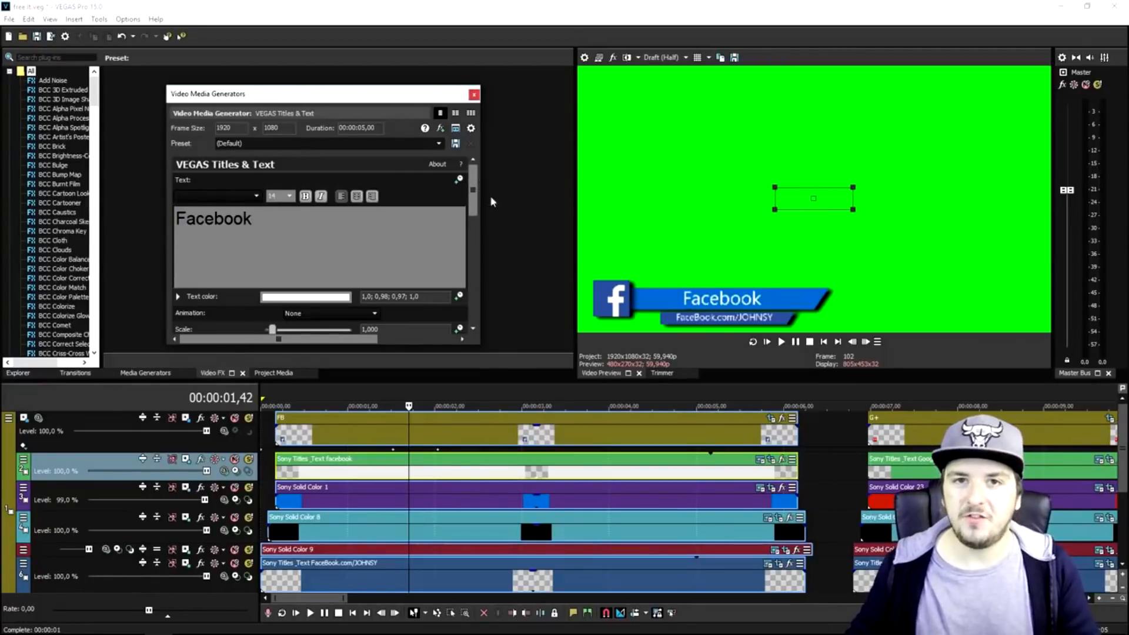
Step: Move the Facebook text left within its blue bar so it starts beside the logo, and close its settings
left_click_drag(806, 198, 753, 198)
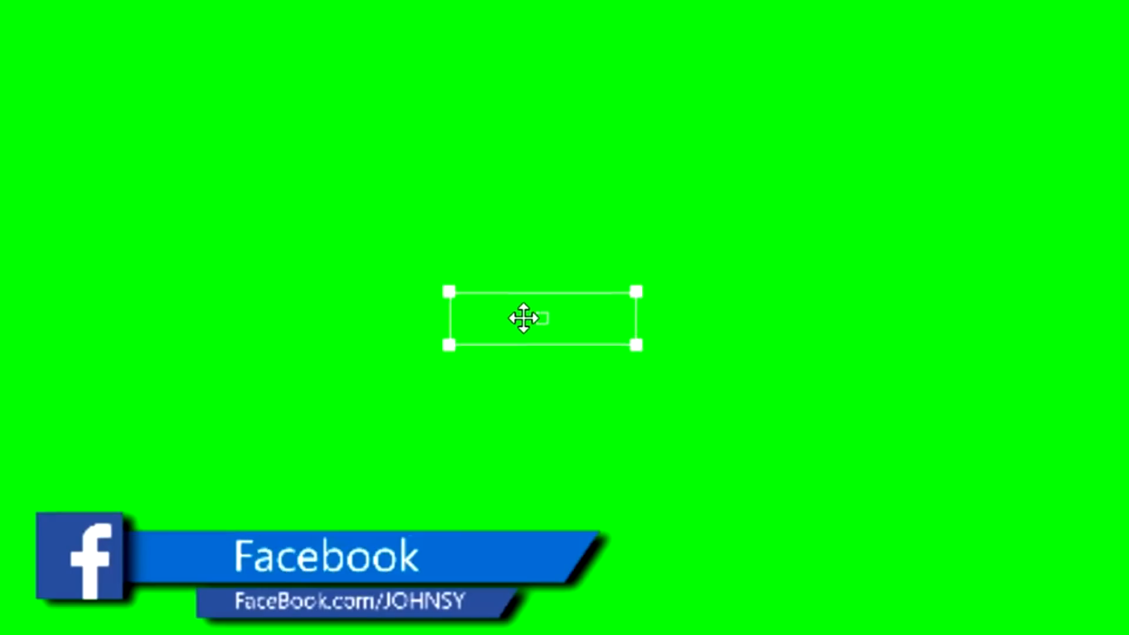
left_click_drag(417, 318, 441, 316)
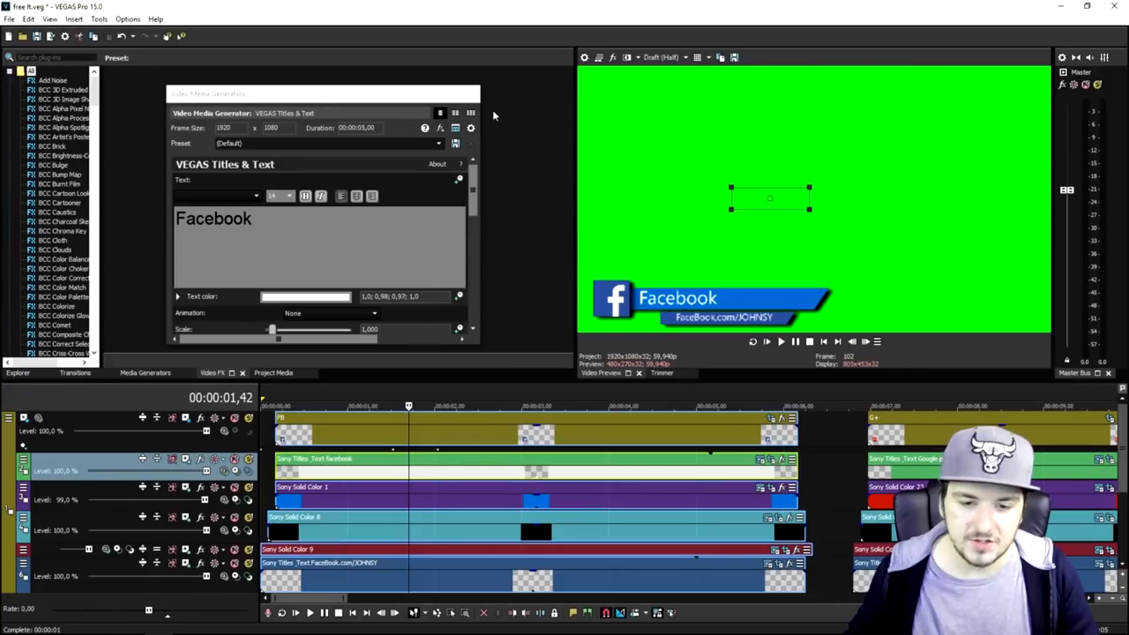
left_click(478, 94)
Step: Set the video preview quality to Draft (Full)
key("alt+shift+4")
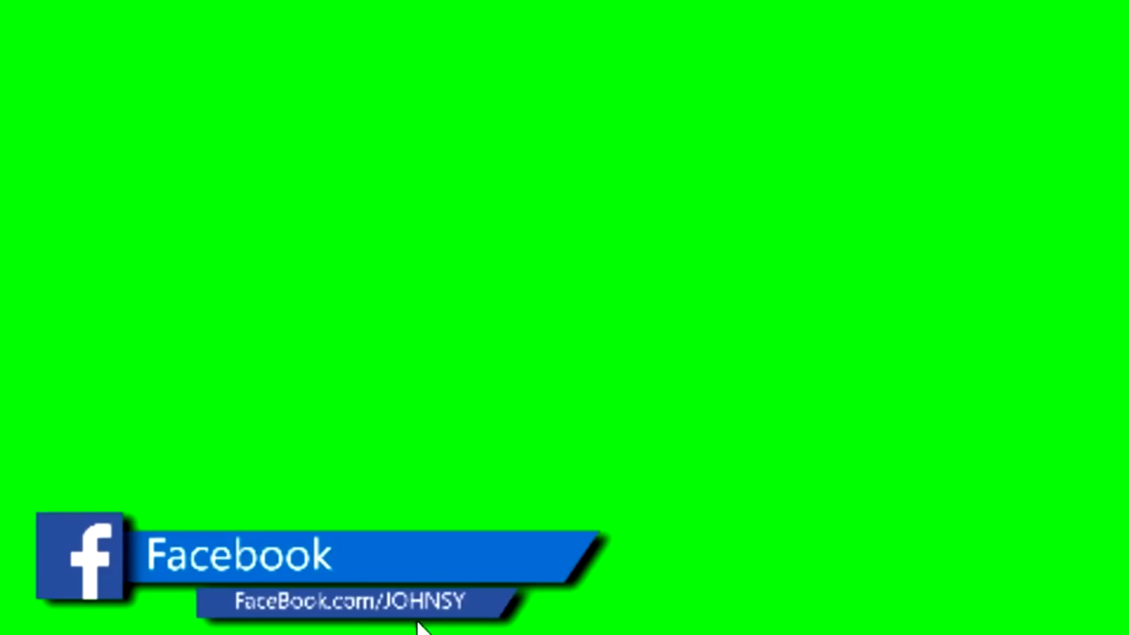
right_click(211, 5)
mouse_move(235, 8)
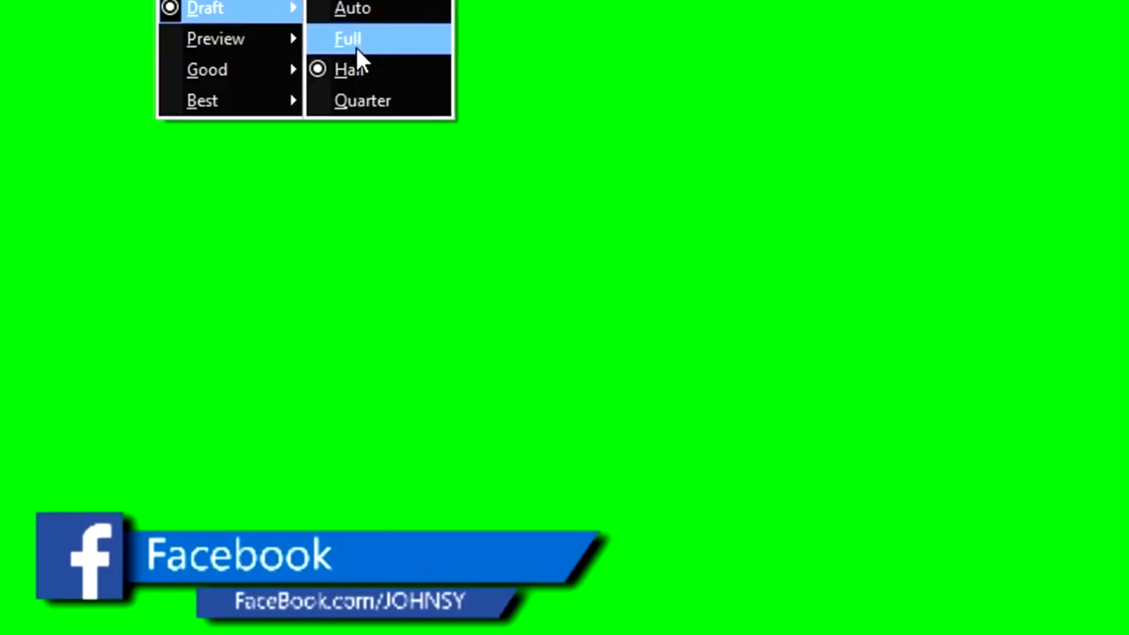
left_click(356, 48)
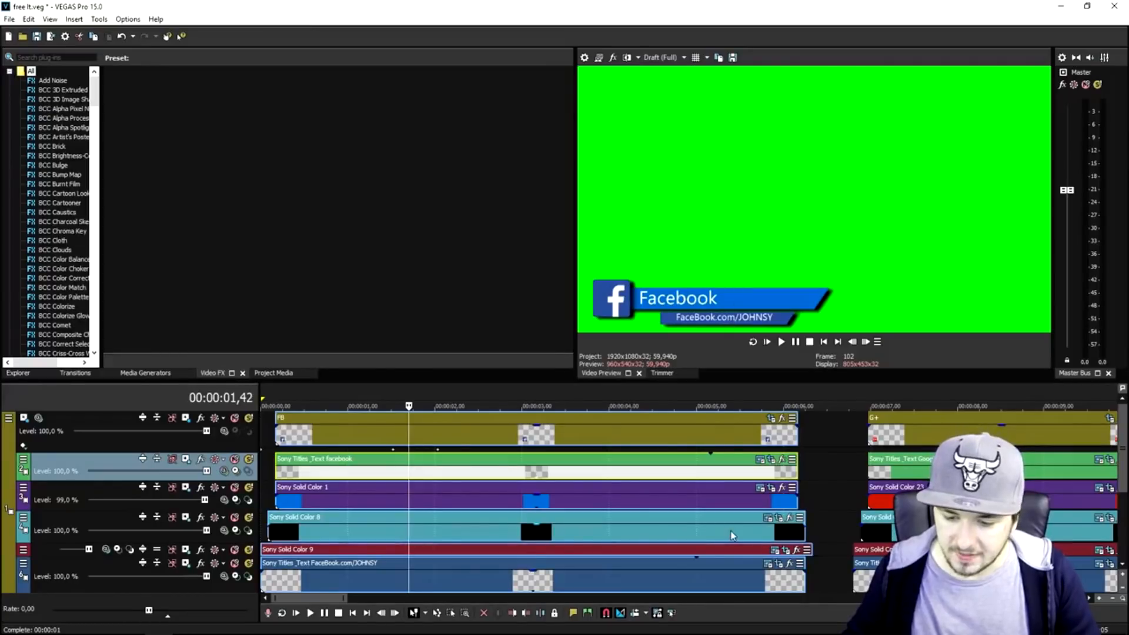
Step: Replace the Facebook title's web address line with "facebook.com/" followed by the page owner's account name
left_click(767, 564)
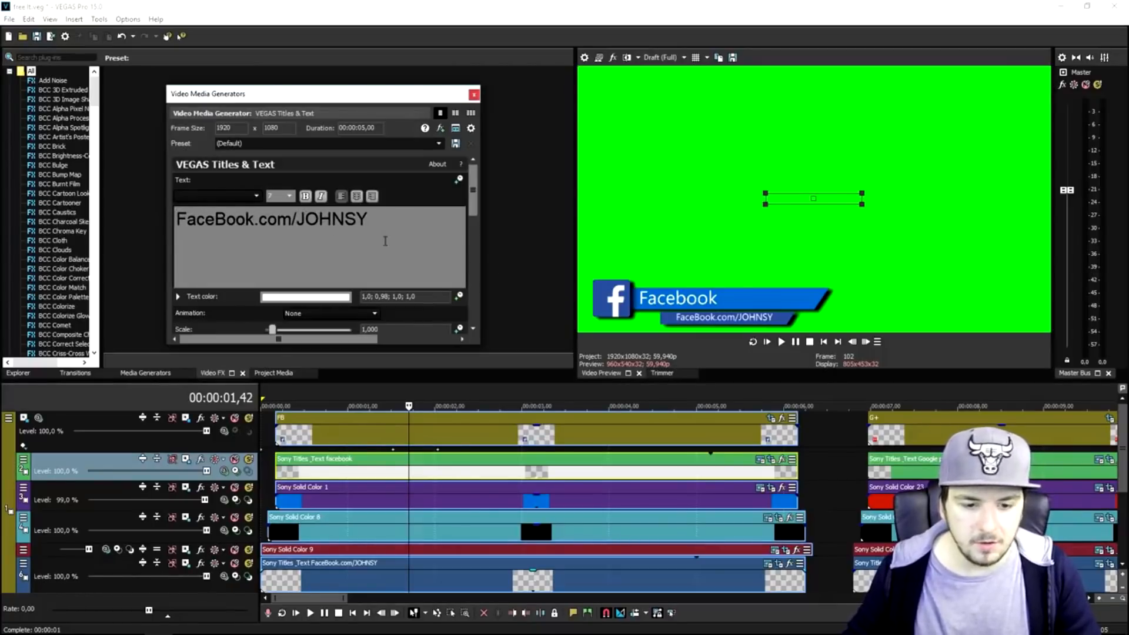
left_click_drag(401, 242, 129, 236)
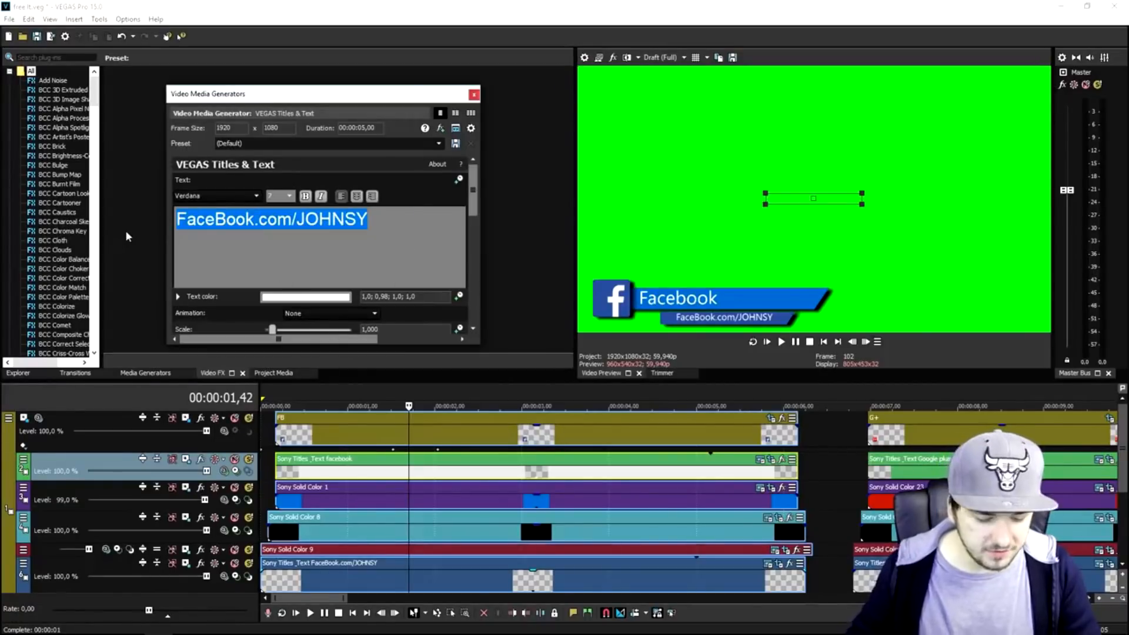
type("facebook")
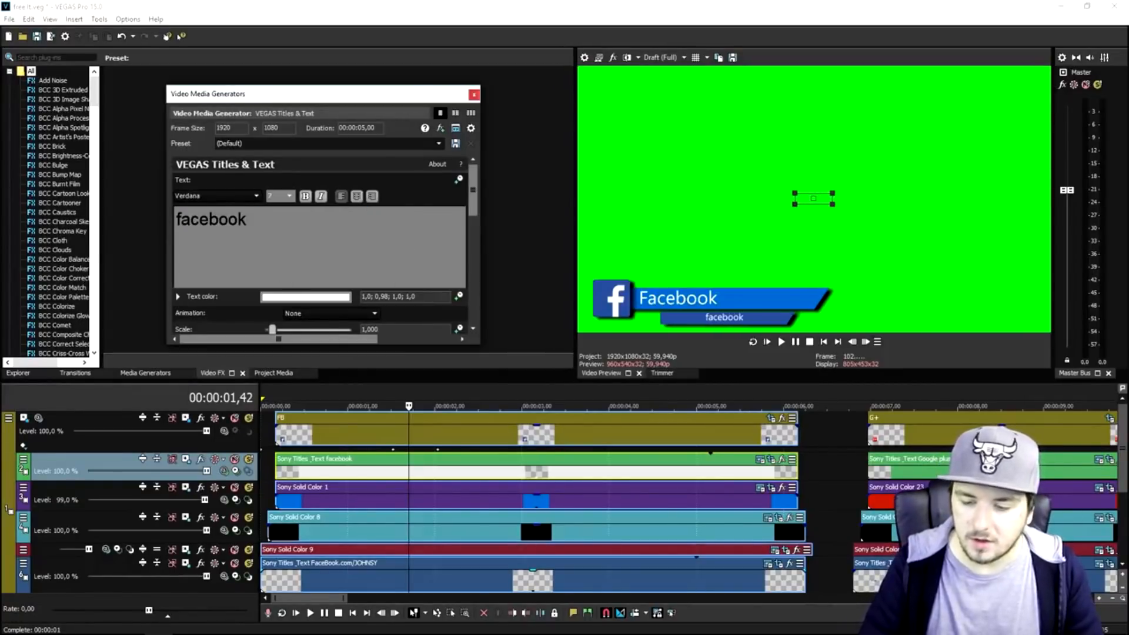
type(".com/J")
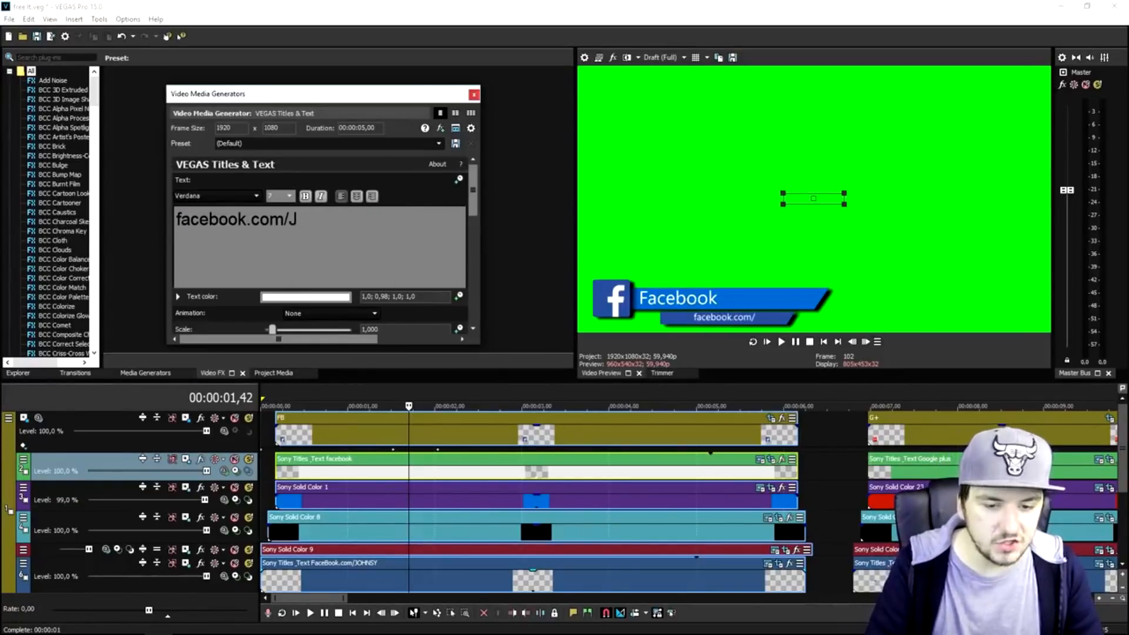
type("ustQ")
key("BackSpace")
type("AlexHalford")
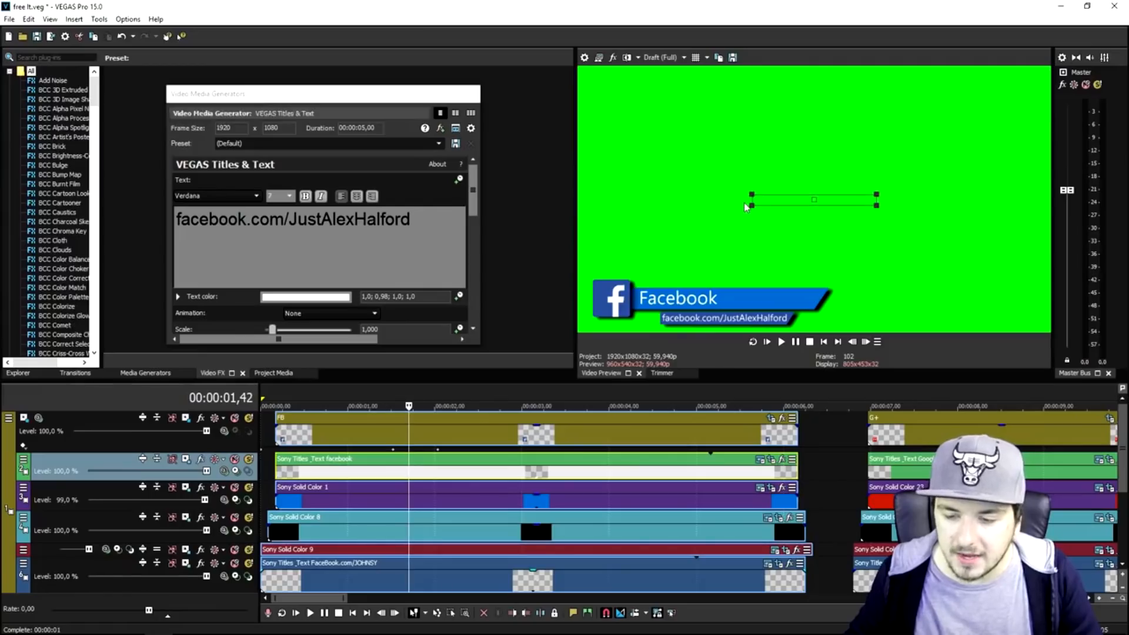
Step: Shrink the web address text to a scale of about 0.954 so it fits its bar, and close its settings
left_click_drag(750, 207, 754, 206)
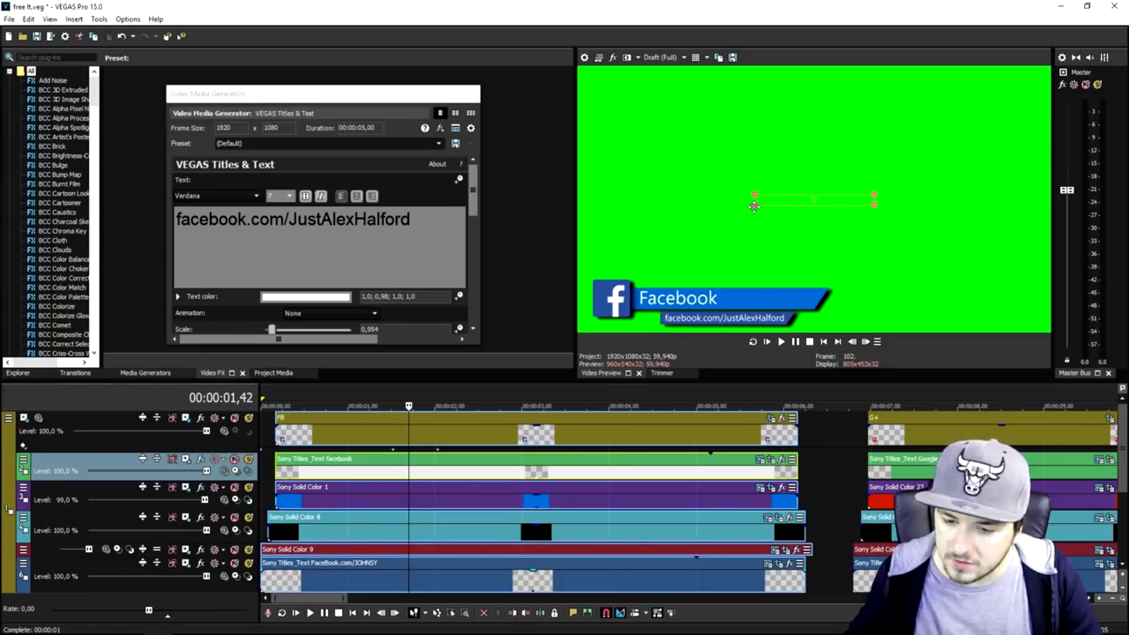
left_click(472, 94)
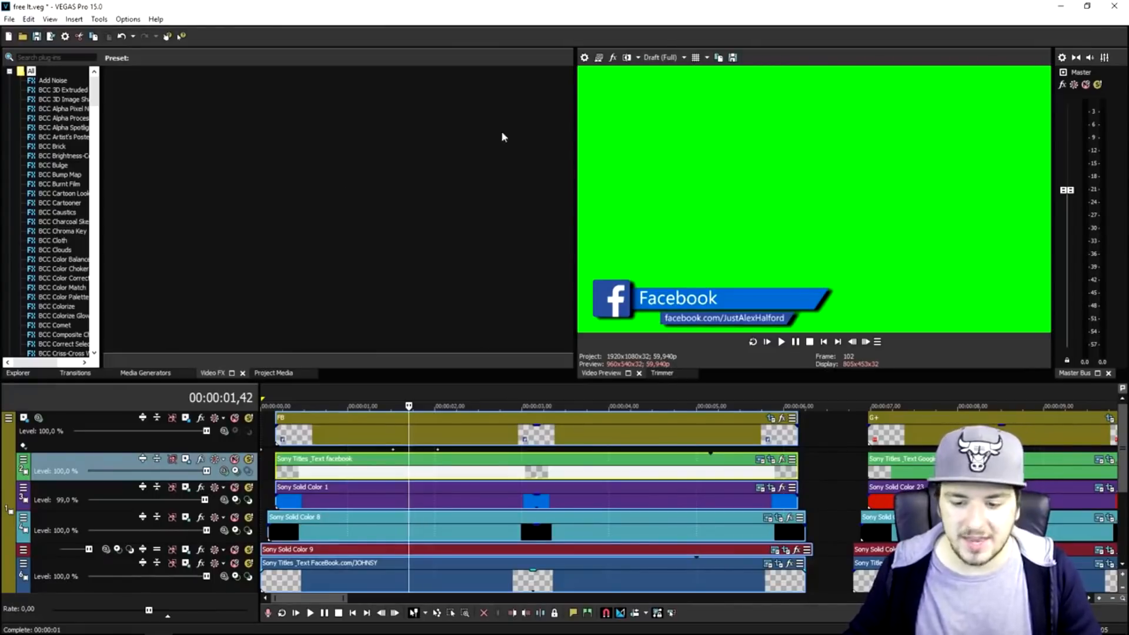
scroll(560, 381, "down", 1)
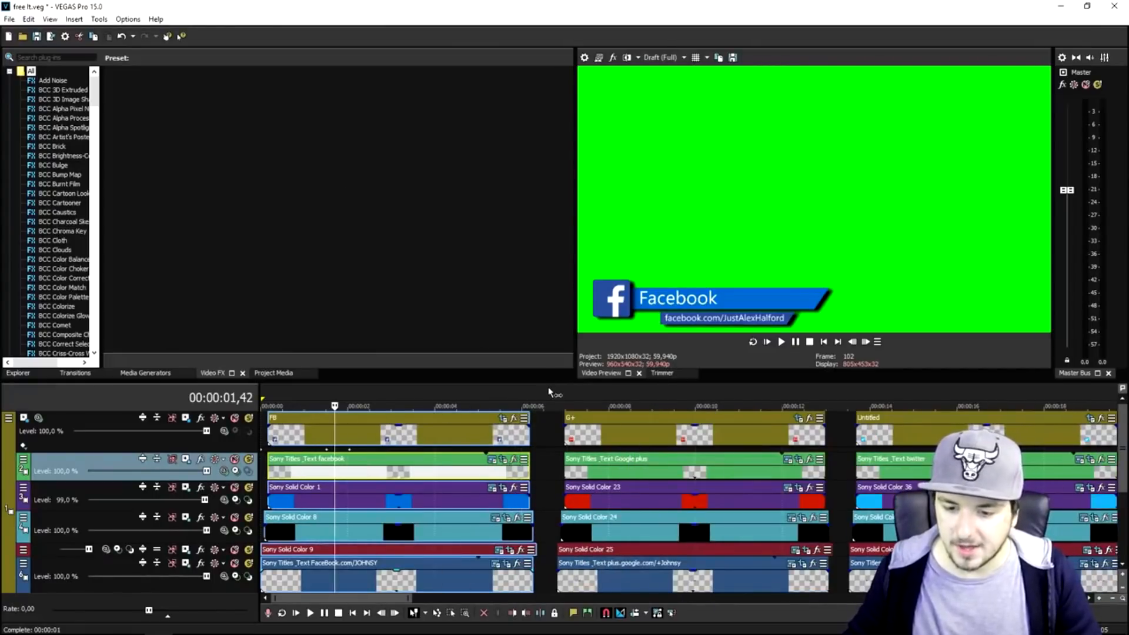
Step: Replace the G+.png logo in the project media with tv.twitch.android.app_icon.png
left_click(478, 395)
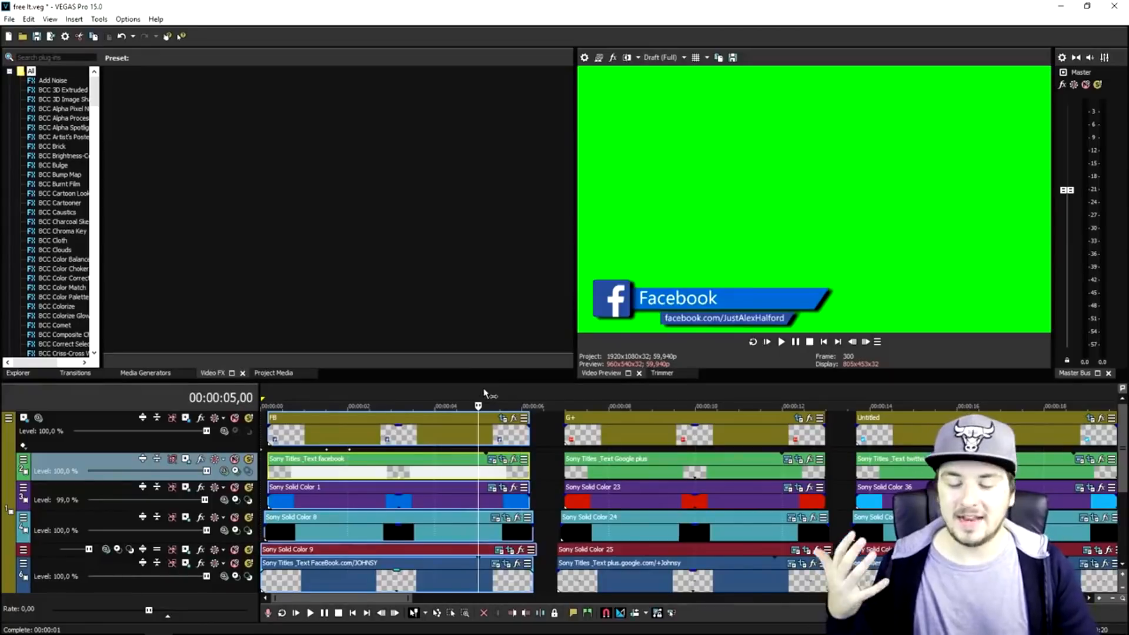
left_click(651, 393)
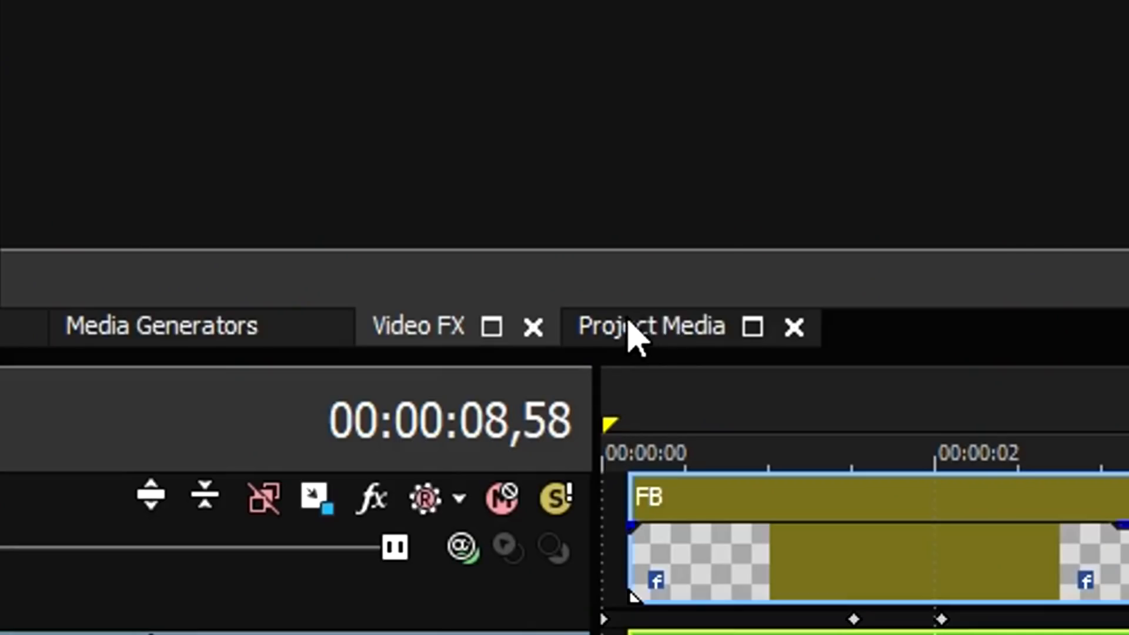
left_click(269, 374)
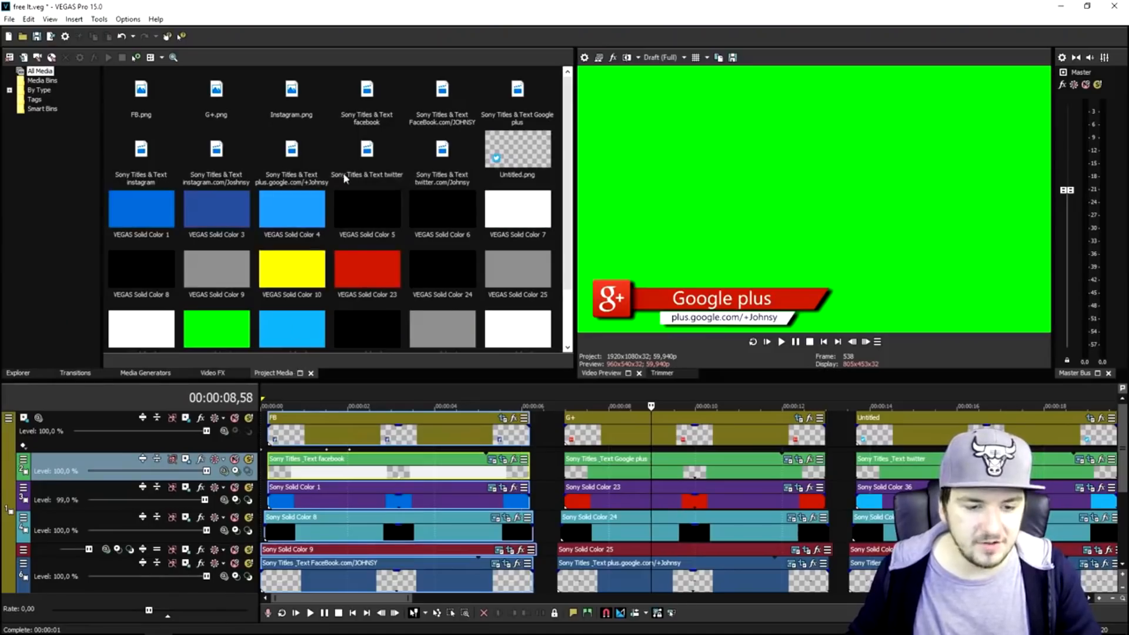
scroll(352, 187, "down", 2)
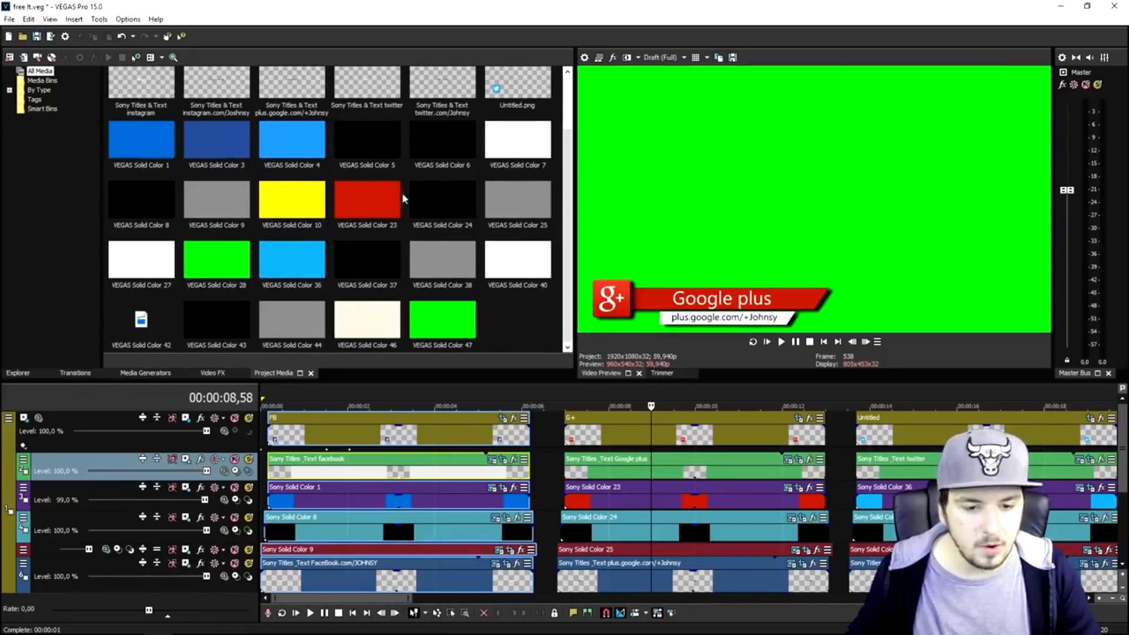
scroll(414, 194, "up", 2)
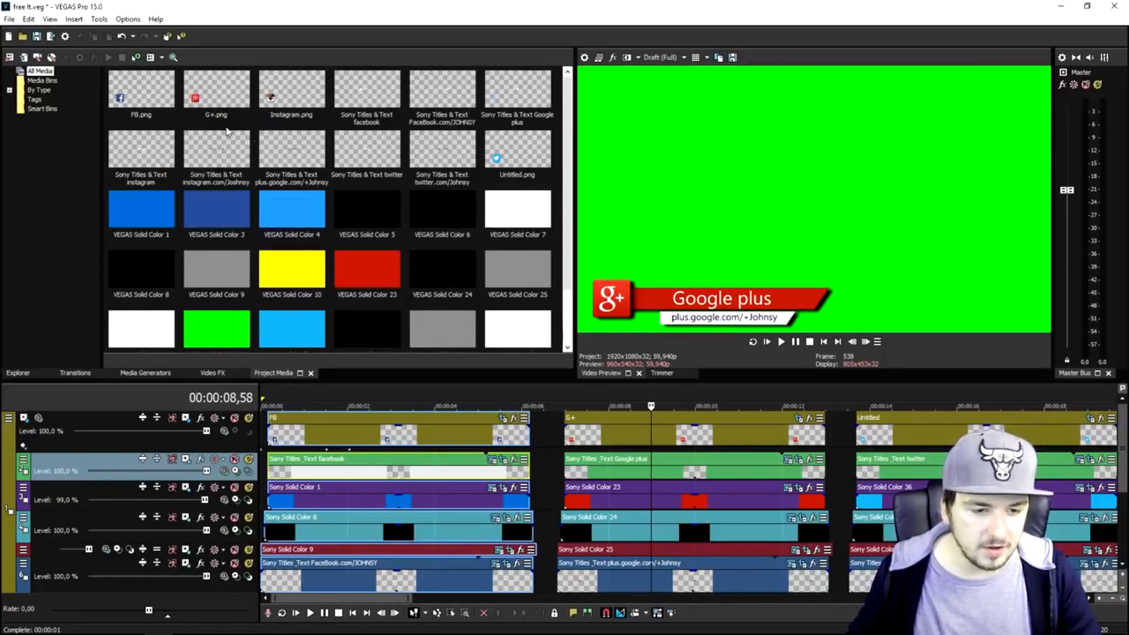
right_click(222, 106)
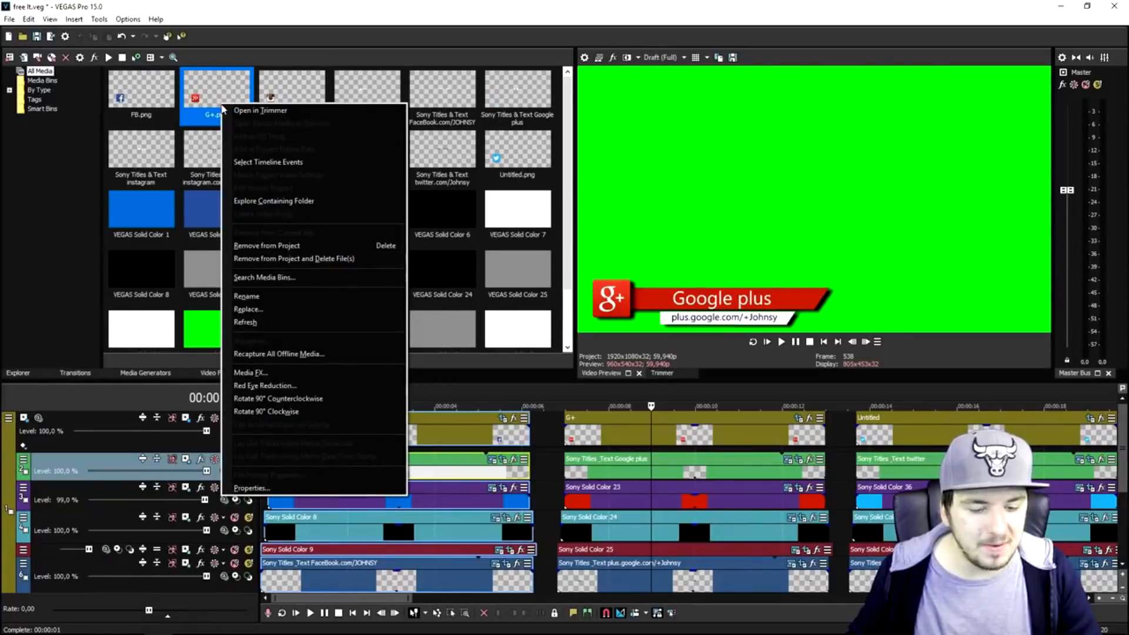
left_click(330, 309)
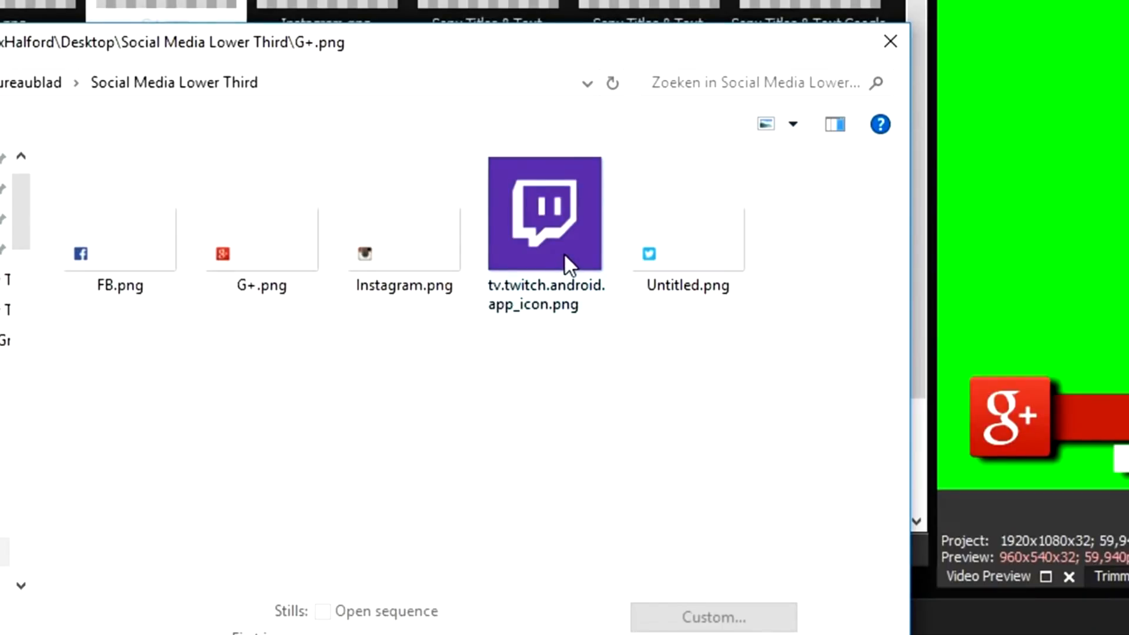
double_click(566, 262)
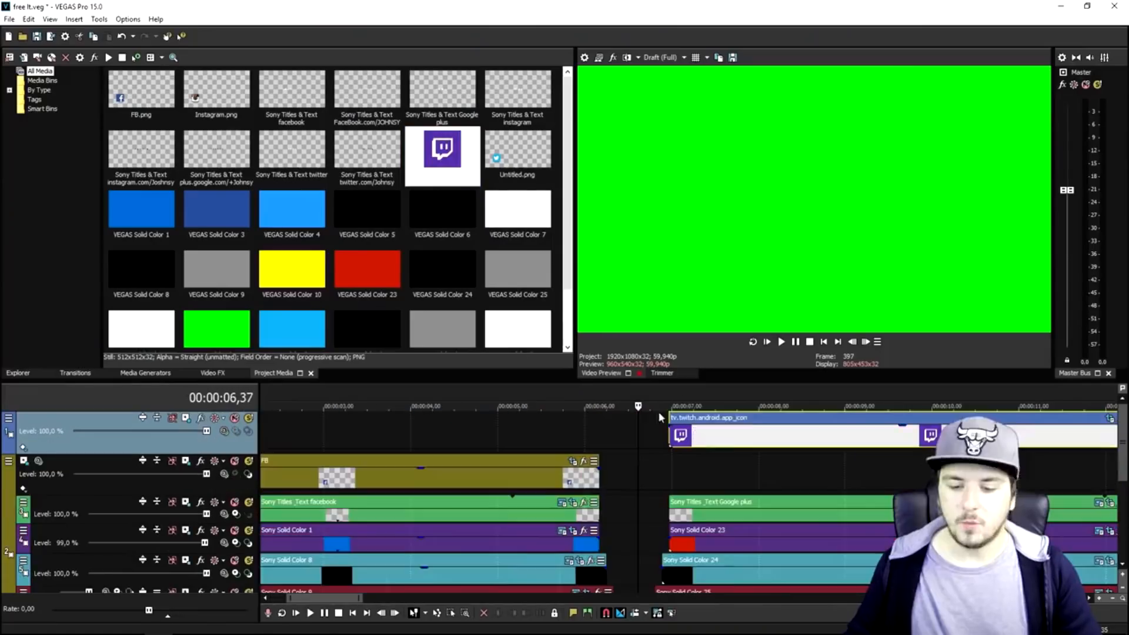
Step: Recolour the Google plus title's red bar to purple (0.35, 0.21, 0.62) to match the Twitch logo, and close its settings
scroll(709, 451, "down", 2)
left_click(572, 454)
left_click(569, 438)
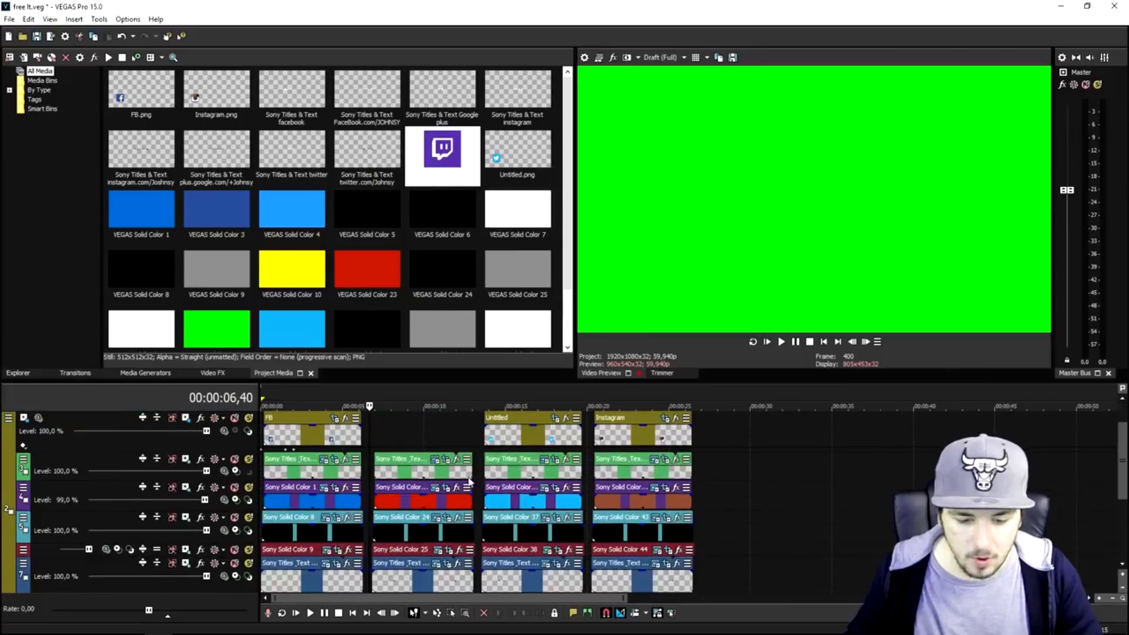
scroll(474, 482, "up", 3)
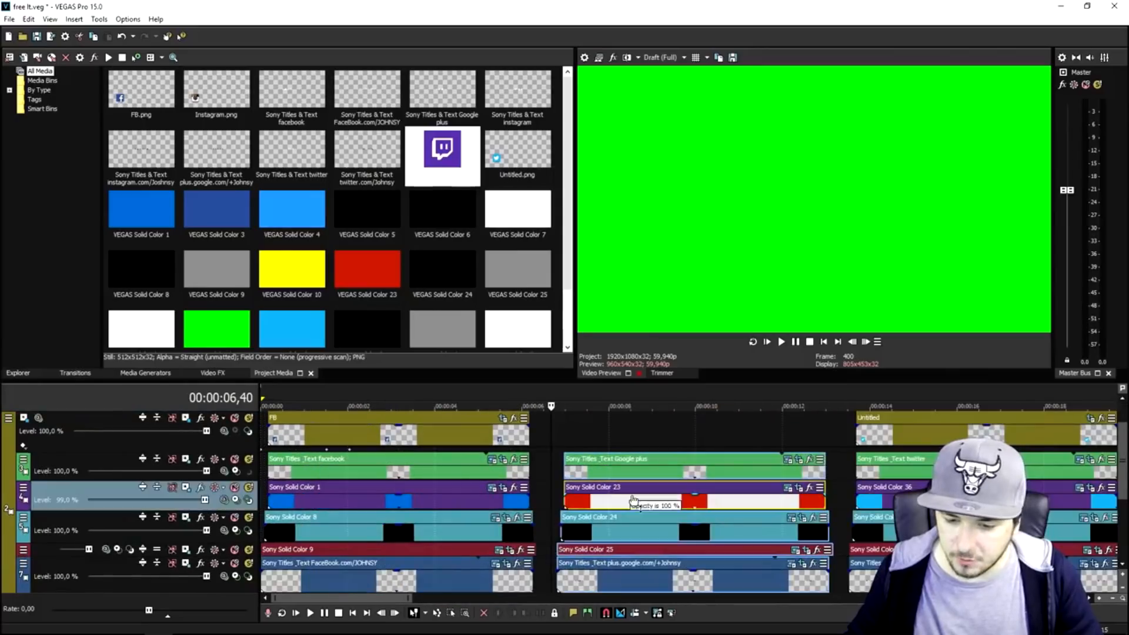
left_click(676, 470)
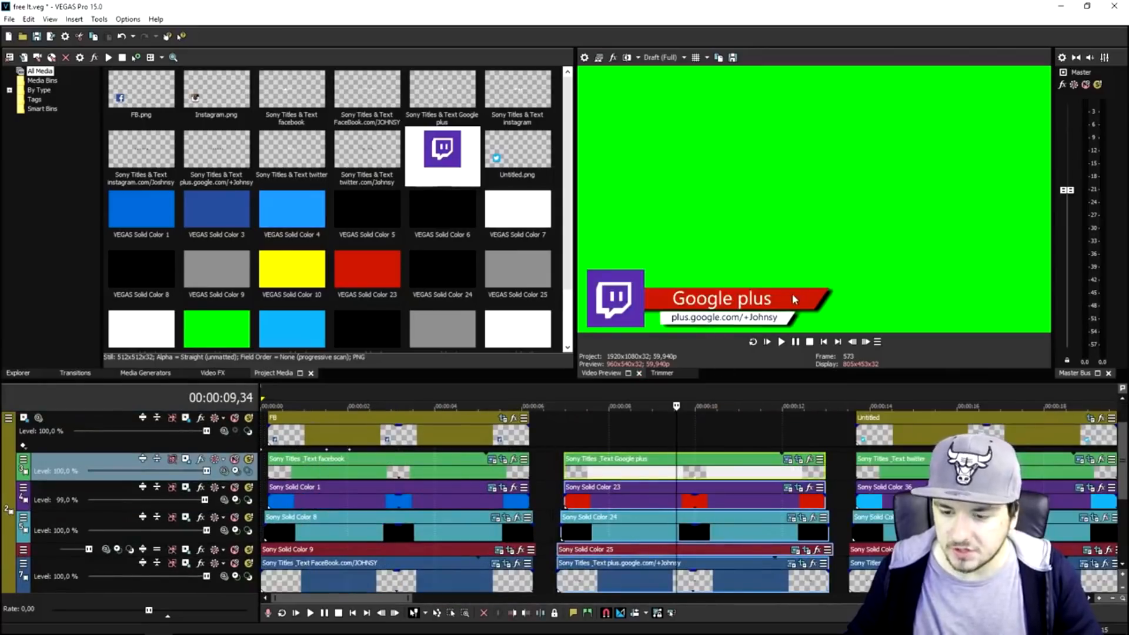
left_click(787, 488)
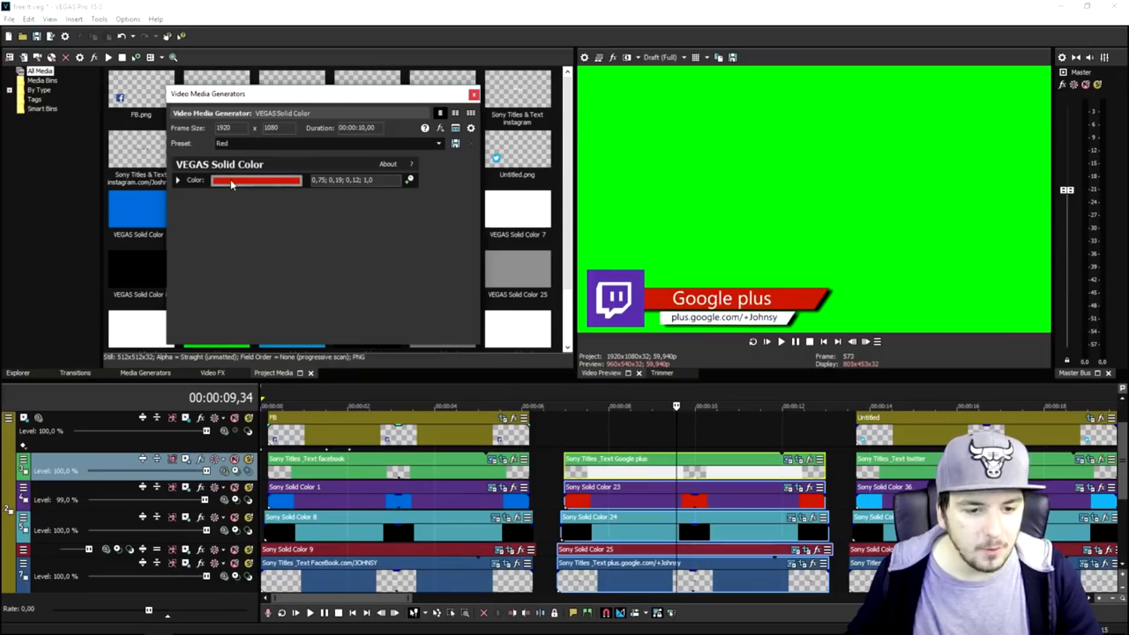
left_click(231, 179)
left_click(163, 250)
mouse_move(163, 250)
left_mouse_down()
mouse_move(189, 231)
mouse_move(181, 255)
left_mouse_up()
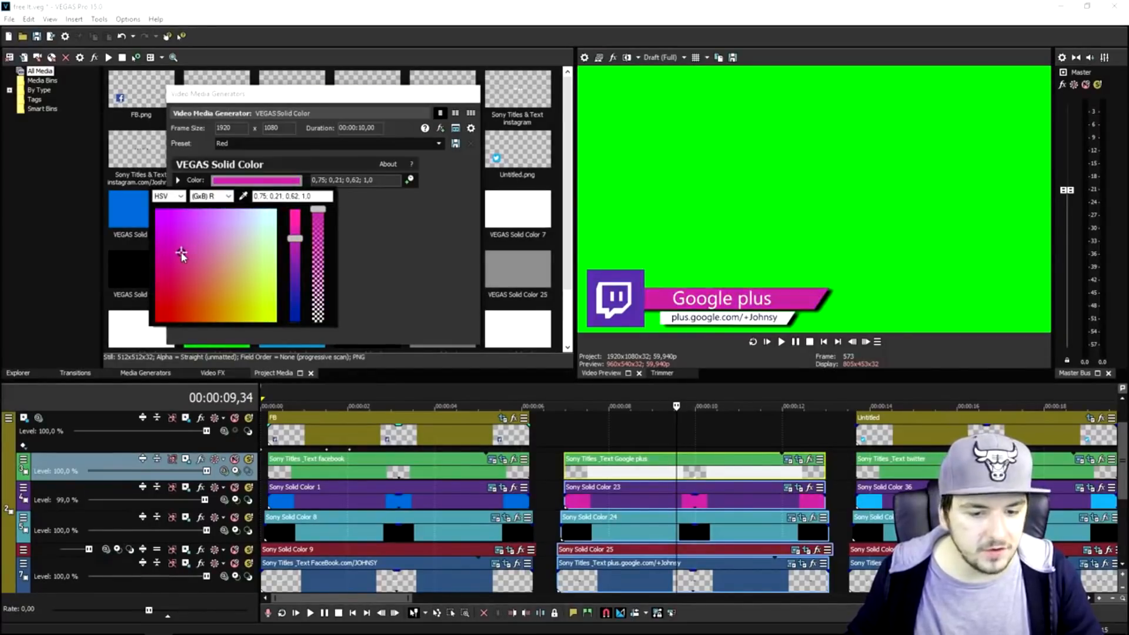
left_click_drag(295, 239, 296, 284)
left_click(339, 322)
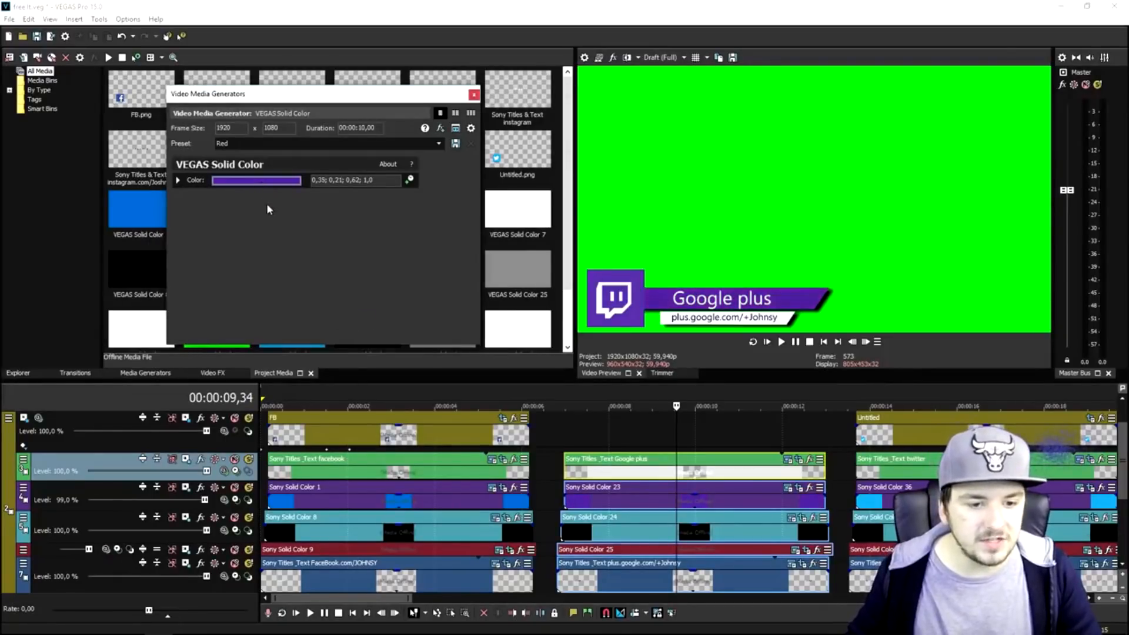
left_click(261, 181)
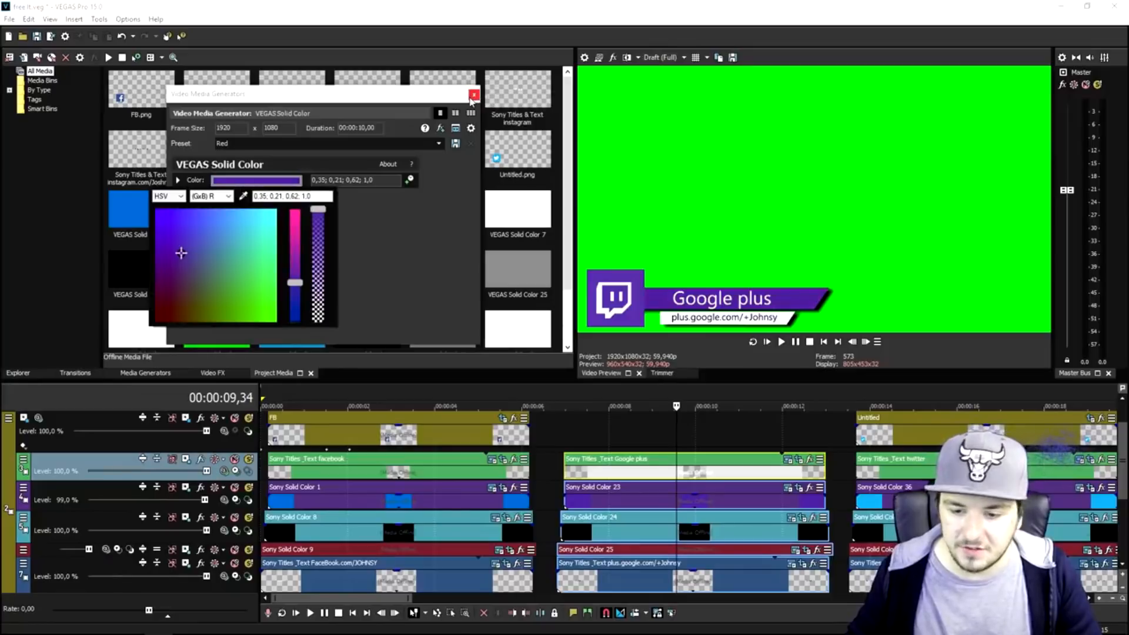
left_click(471, 100)
left_click(474, 95)
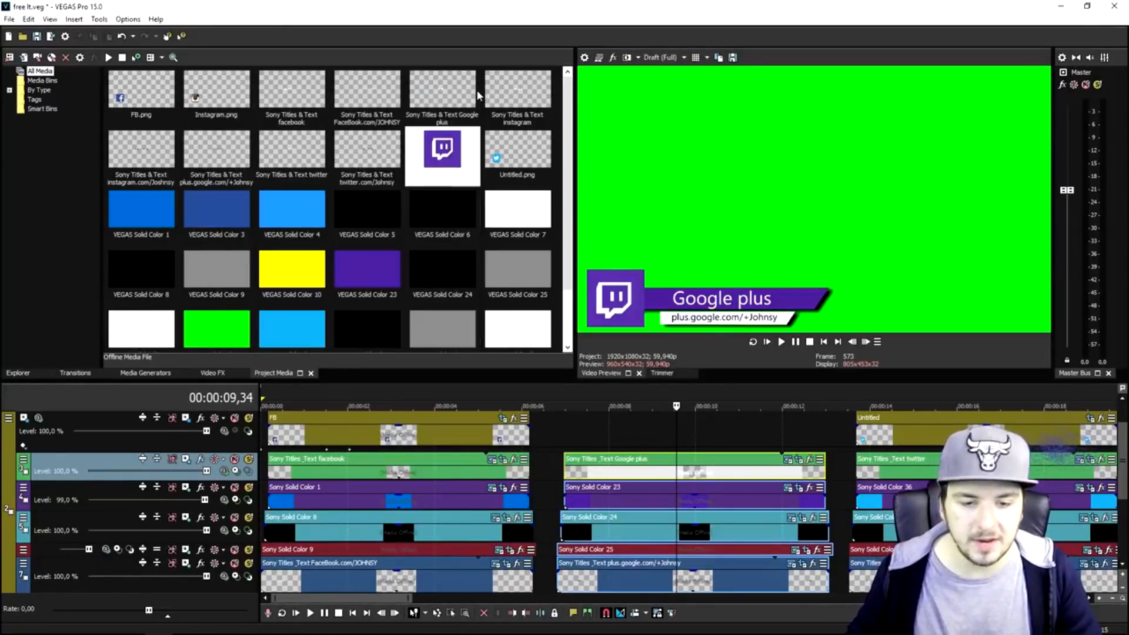
Step: Replace the Google plus title's web address line with "twitch.tv/" followed by the channel owner's account name, and close its settings
scroll(738, 436, "down", 1)
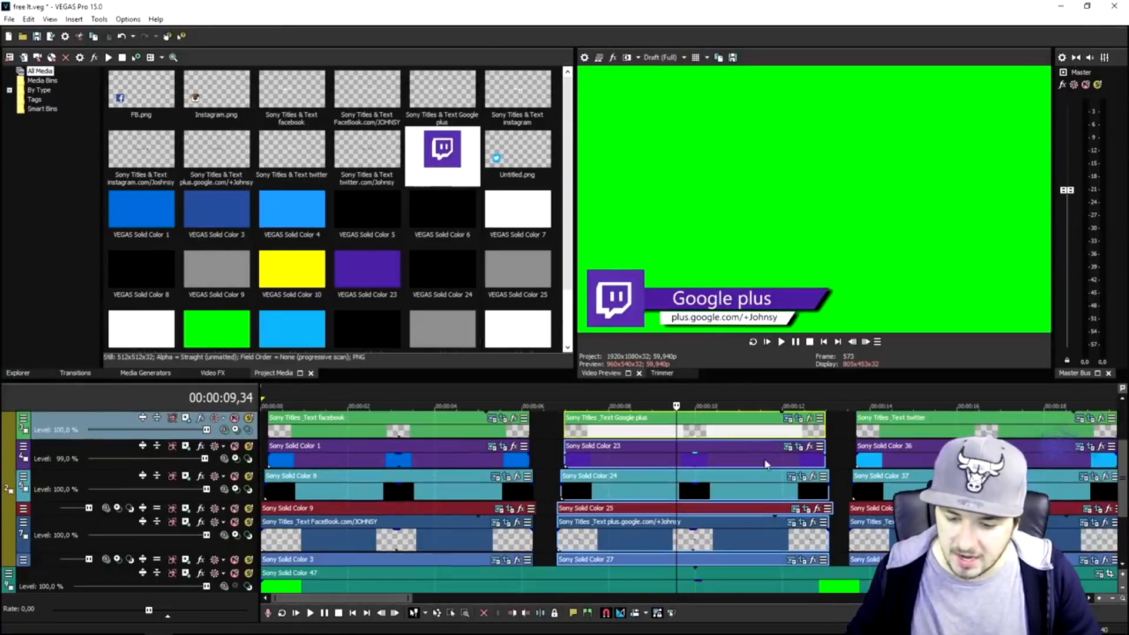
scroll(792, 535, "down", 1)
left_click(792, 495)
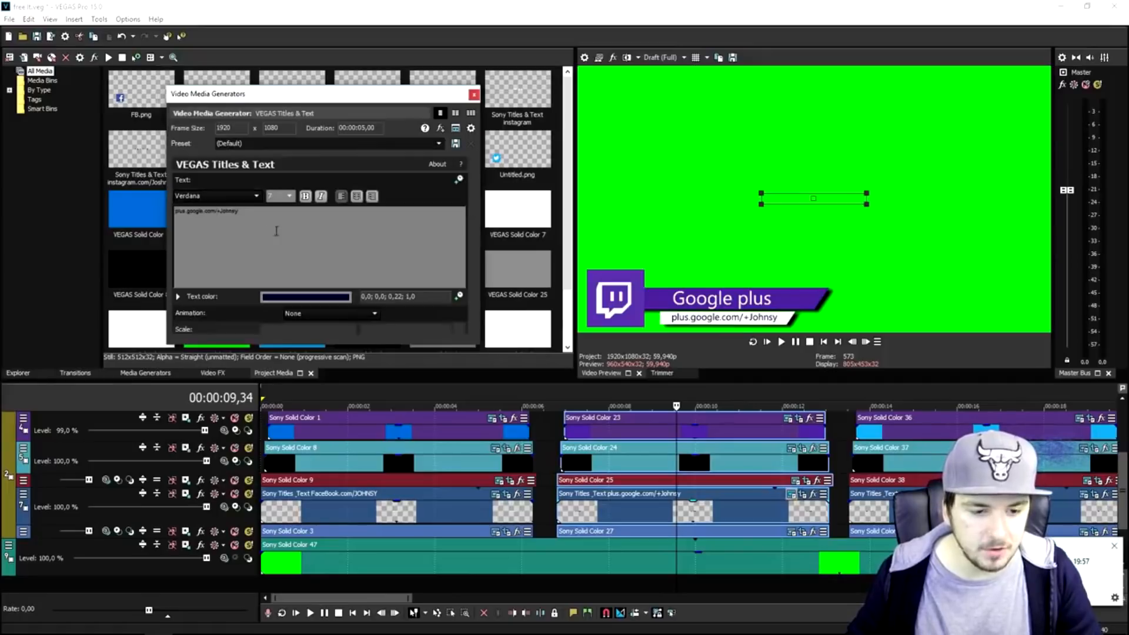
key("ctrl+a")
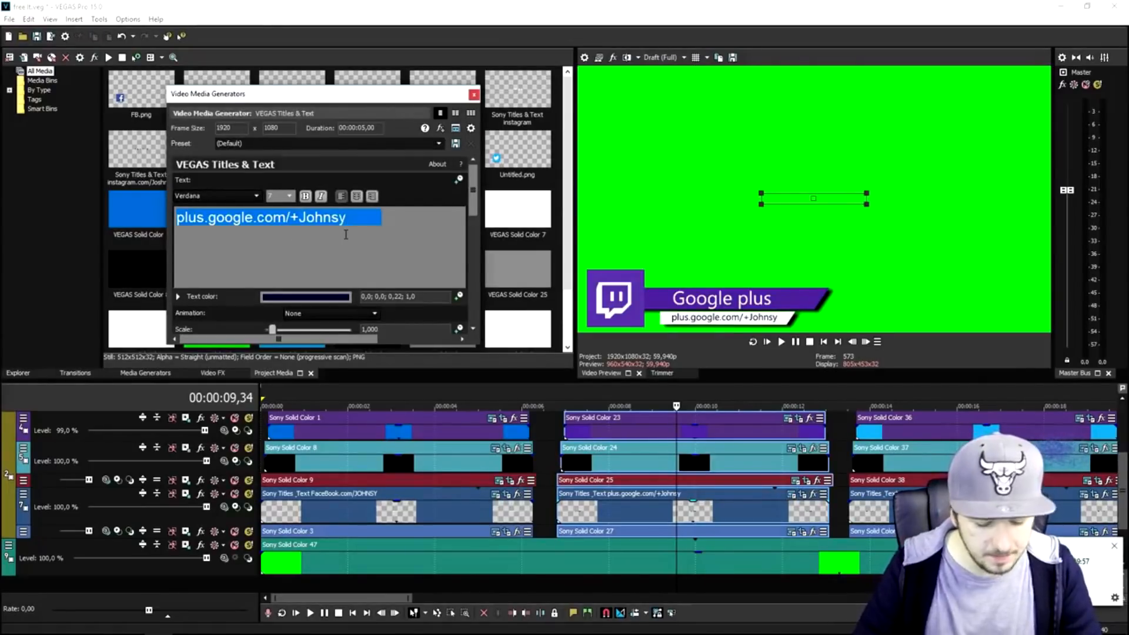
type("tzit")
key("BackSpace")
key("BackSpace")
key("BackSpace")
type("witch.")
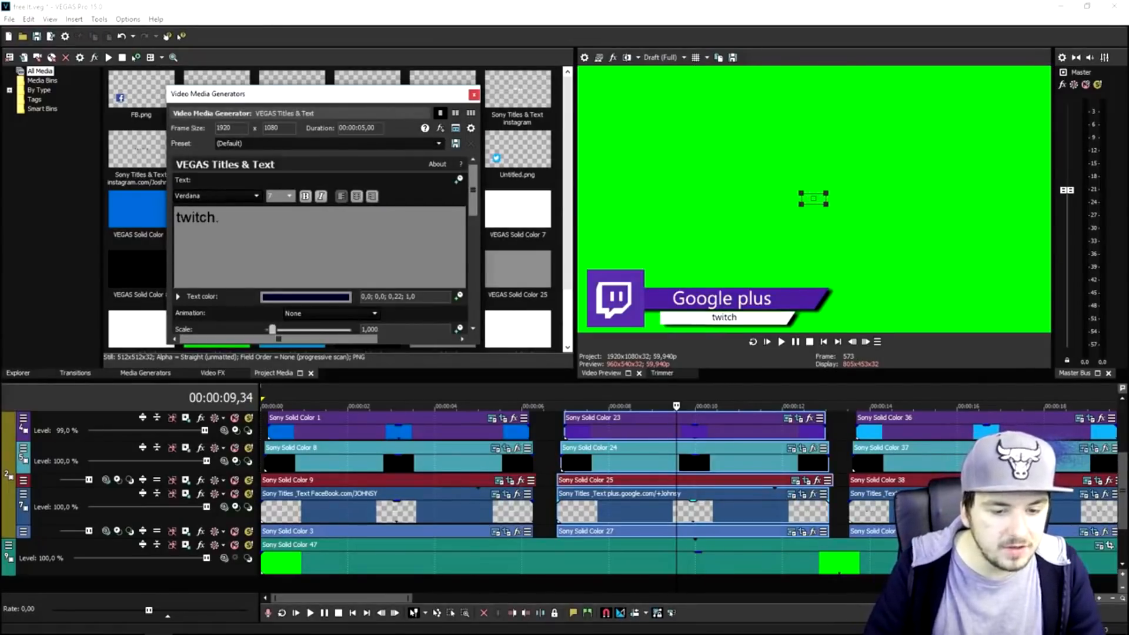
type("tv/jJustAlexHalford")
left_click(560, 100)
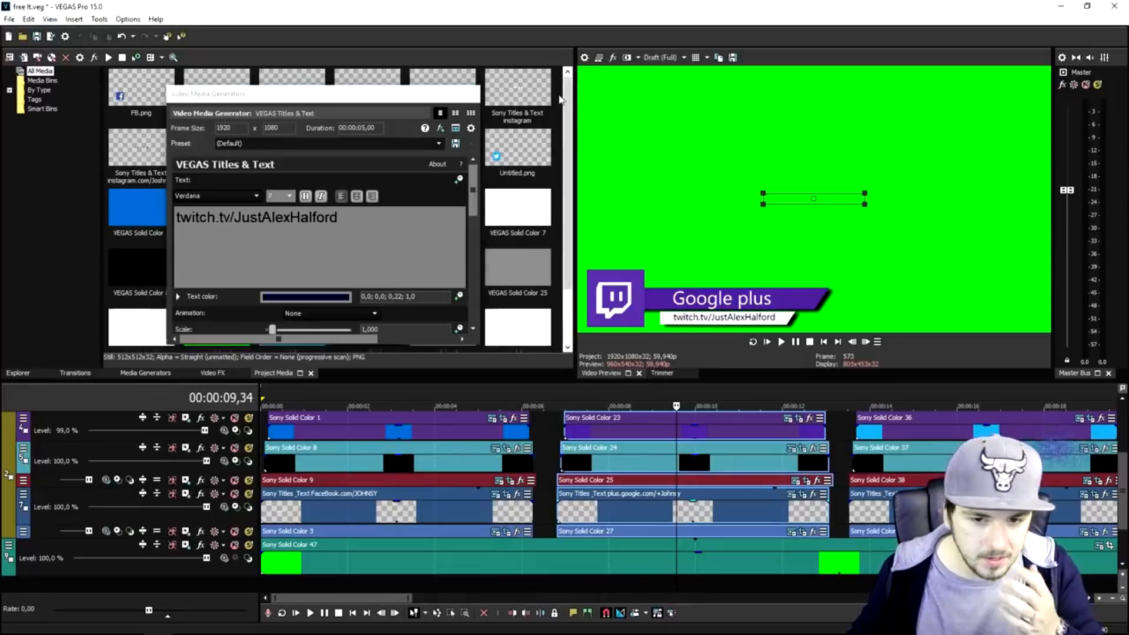
left_click(475, 94)
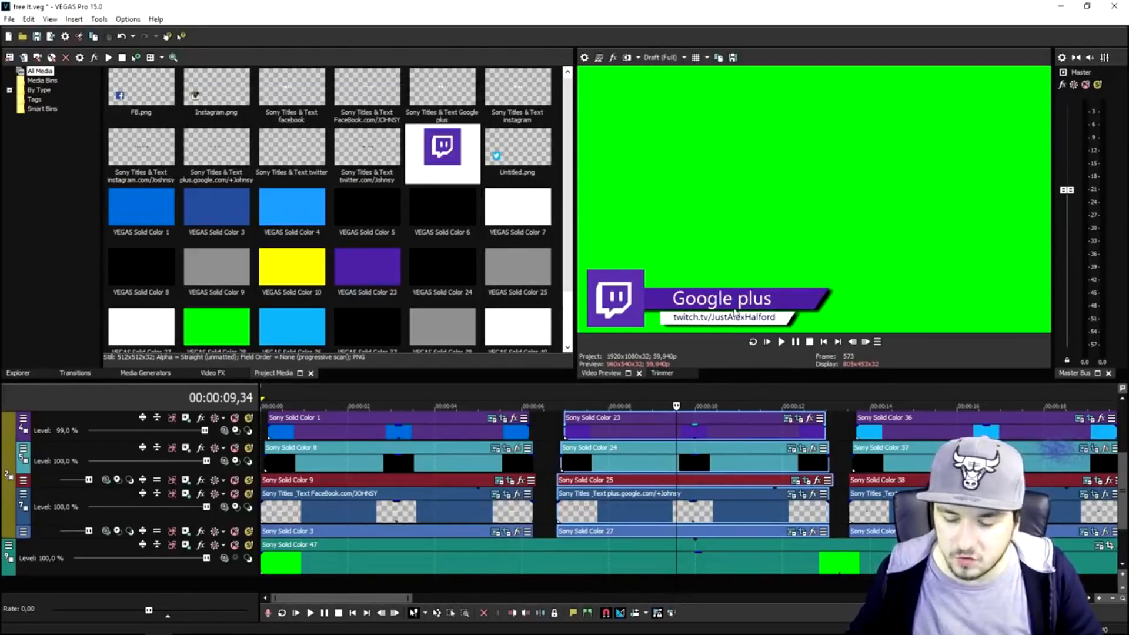
Step: Change the "Google plus" heading text to "Twitch"
scroll(725, 434, "up", 1)
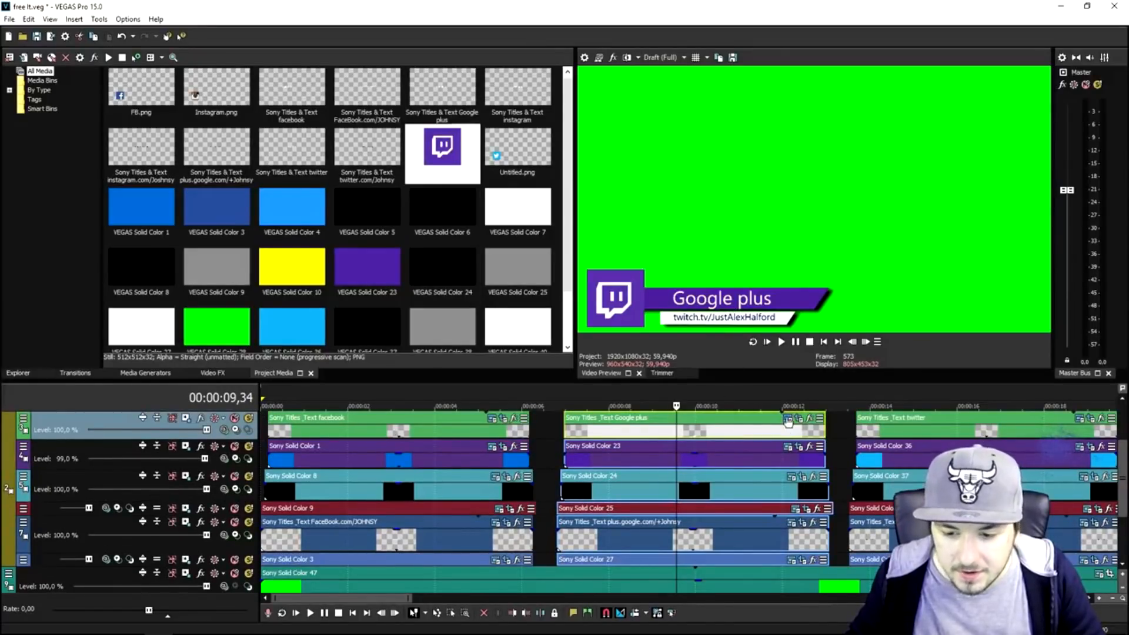
left_click(788, 418)
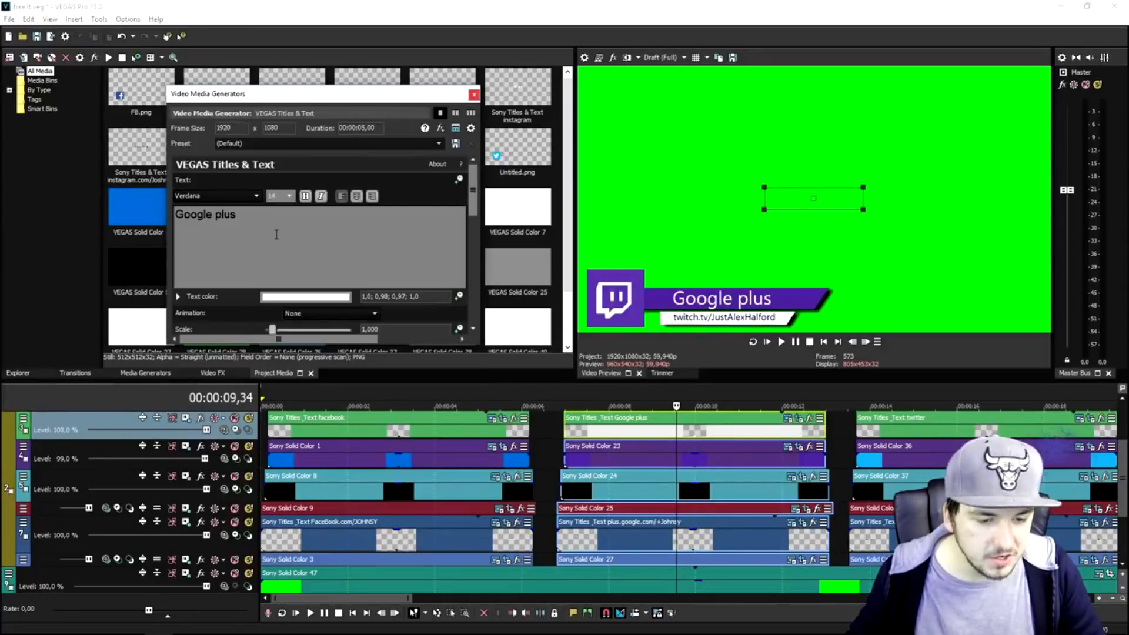
key("ctrl+a")
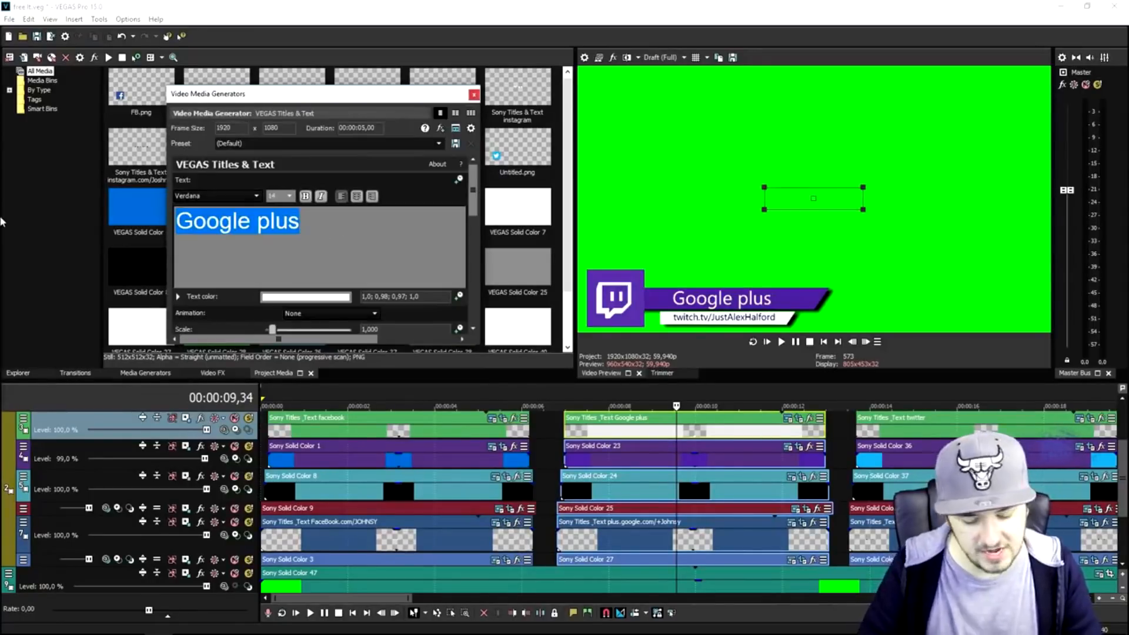
type("Tzitch")
key("BackSpace")
key("BackSpace")
key("BackSpace")
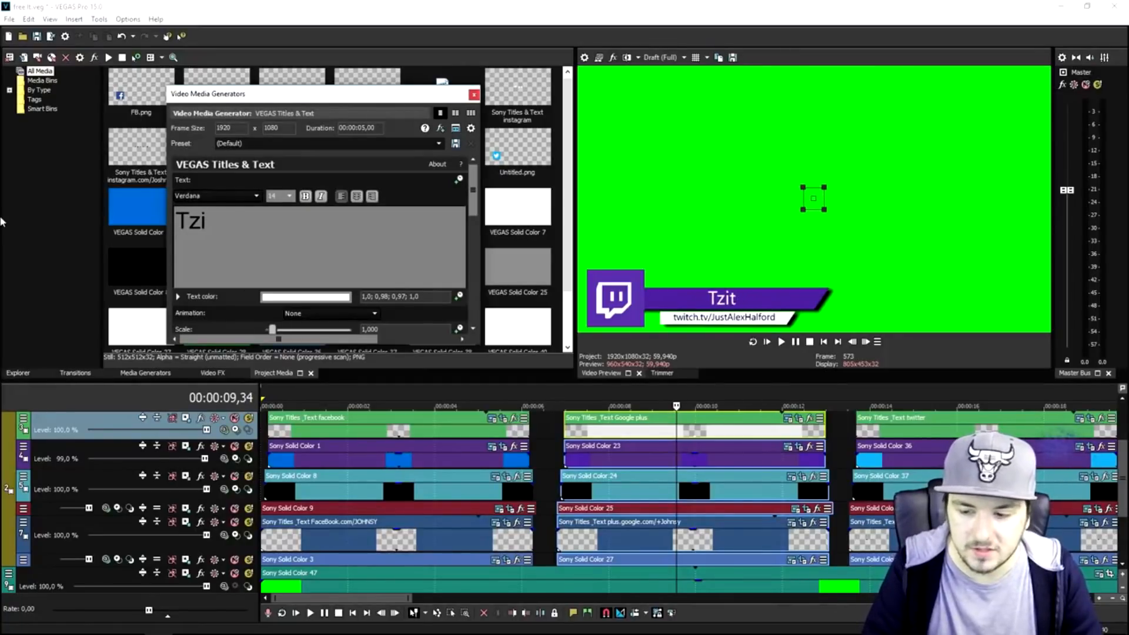
key("BackSpace")
type("witch")
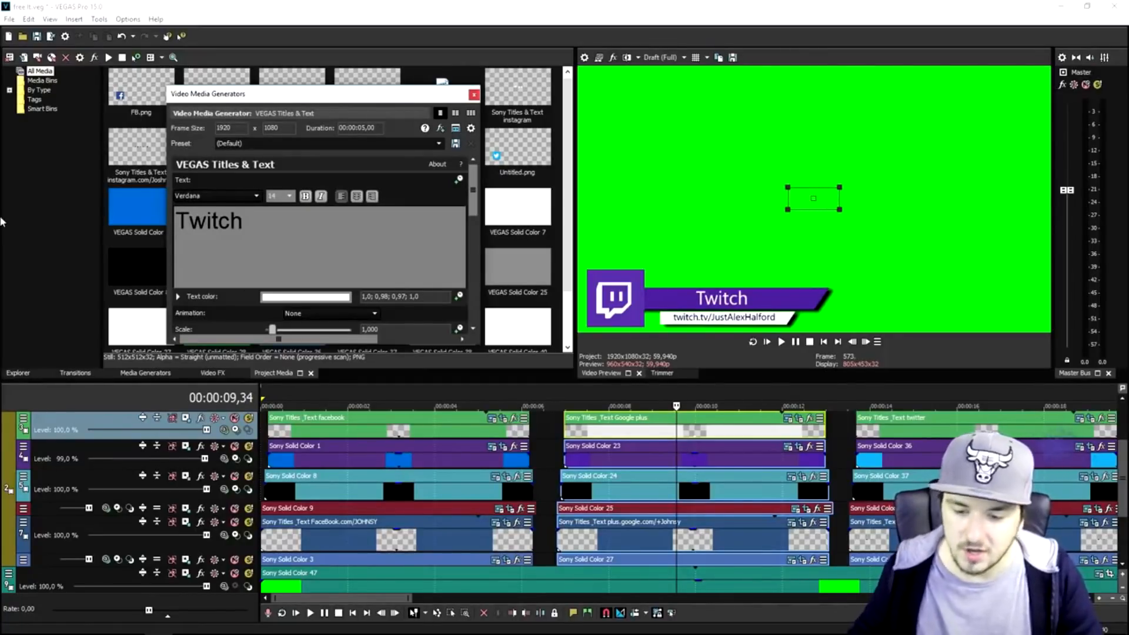
Step: Move the Twitch heading left within its purple bar so it starts beside the logo, and close its settings
left_click(578, 203)
left_click_drag(791, 198, 751, 195)
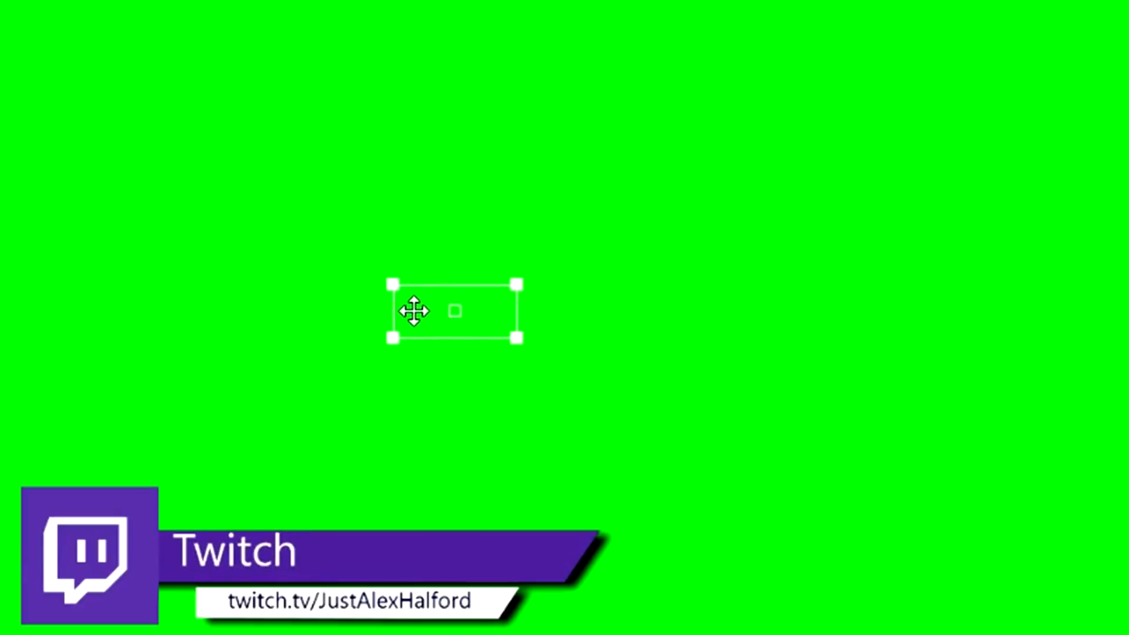
left_click_drag(414, 311, 410, 315)
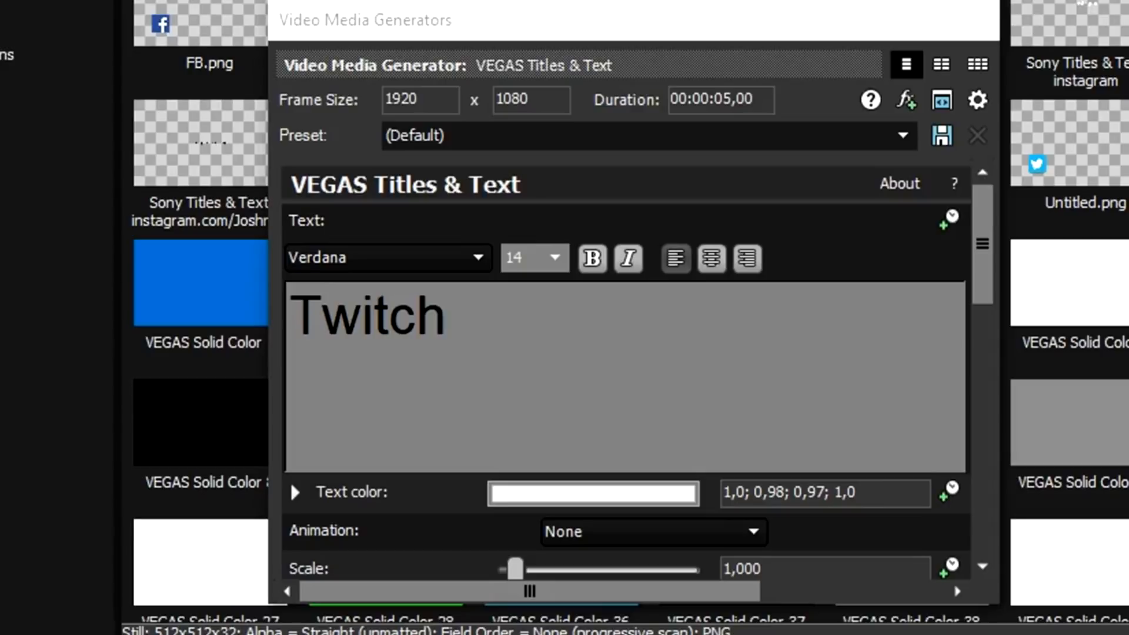
left_click(983, 22)
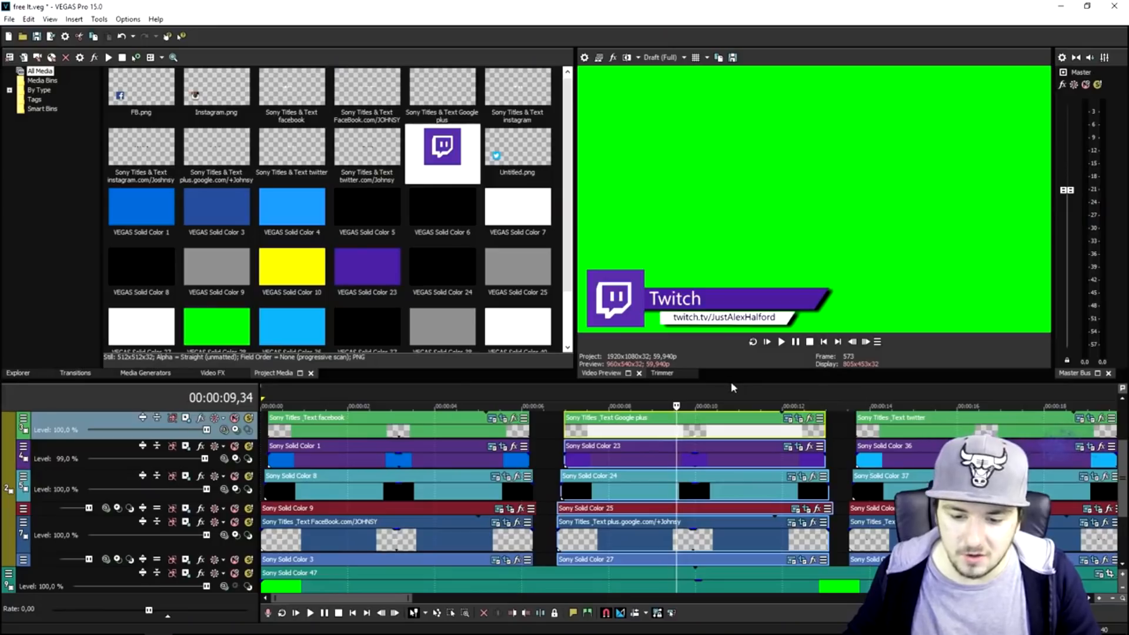
Step: Replace the placeholder name after "twitter.com/" in the Twitter title's address line with the channel owner's account name, and close its settings
scroll(731, 382, "down", 2)
left_click(742, 385)
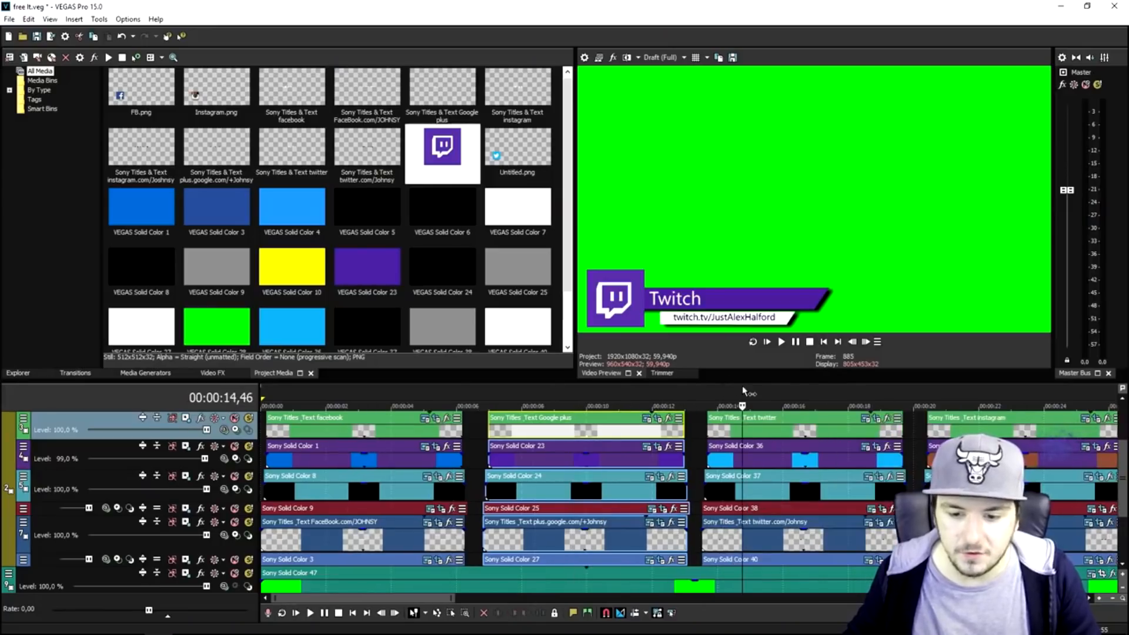
scroll(789, 452, "down", 2)
scroll(791, 459, "up", 3)
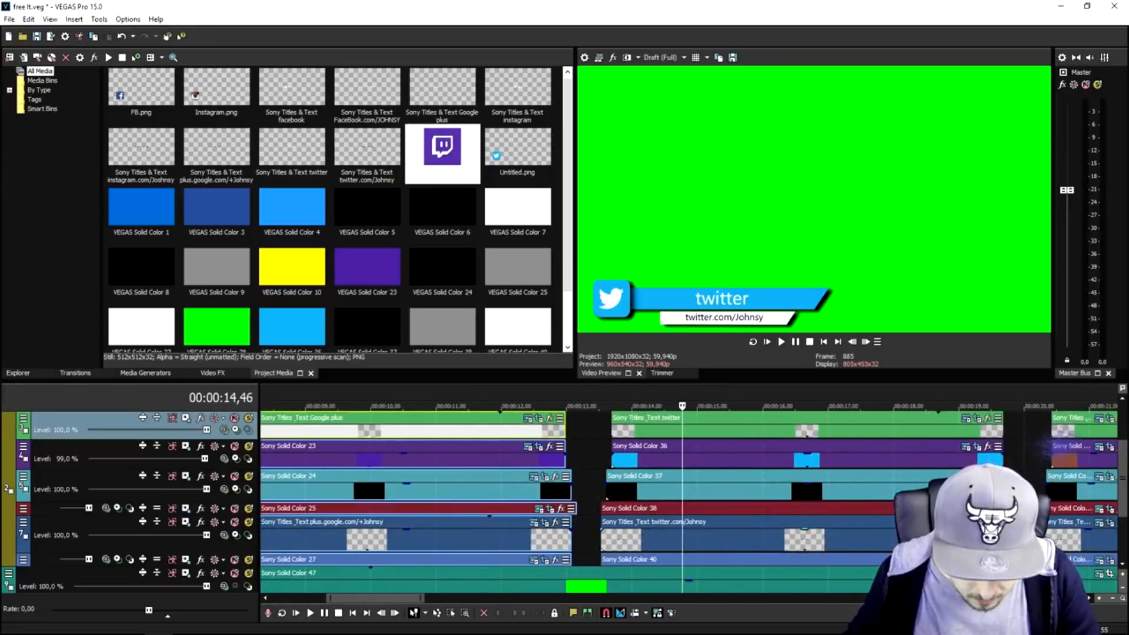
left_click(534, 522)
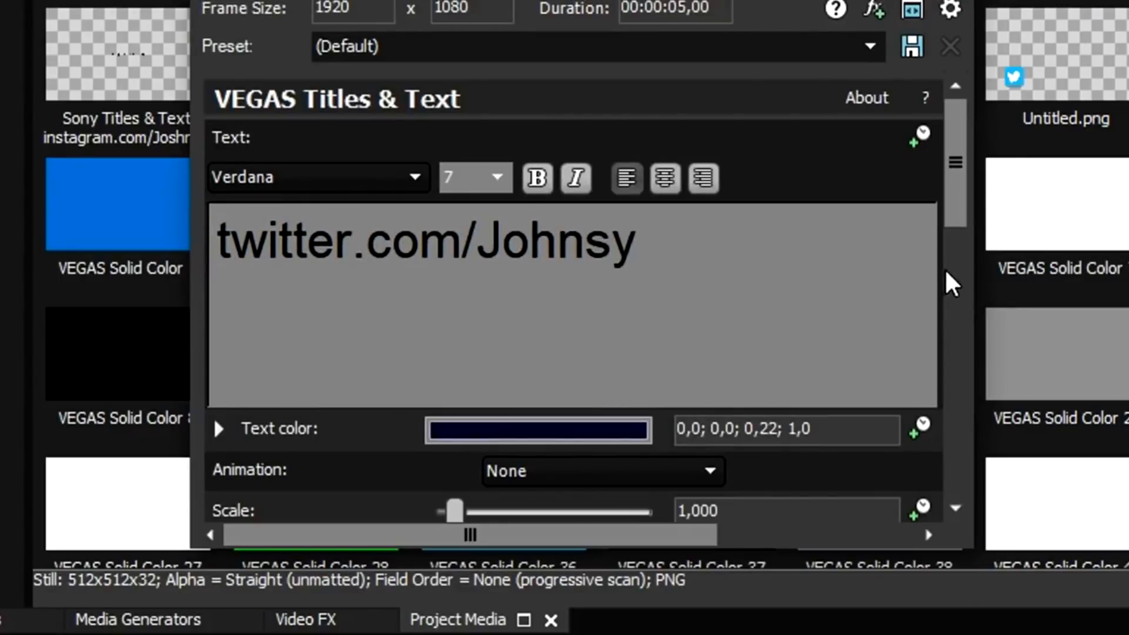
double_click(642, 297)
double_click(544, 278)
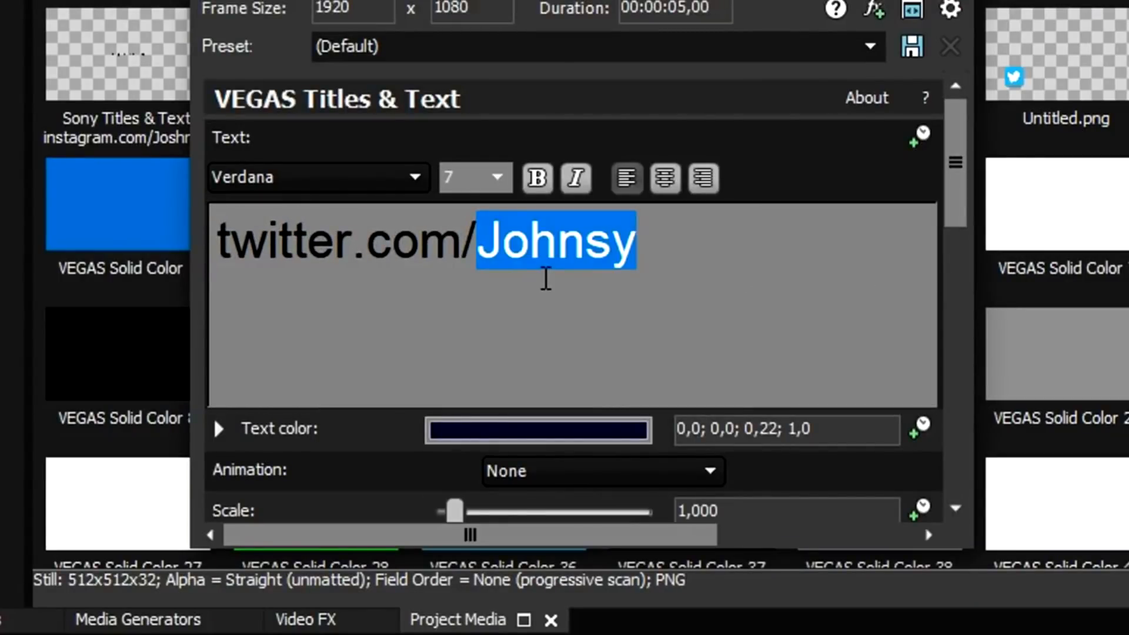
type("AlexHalfor")
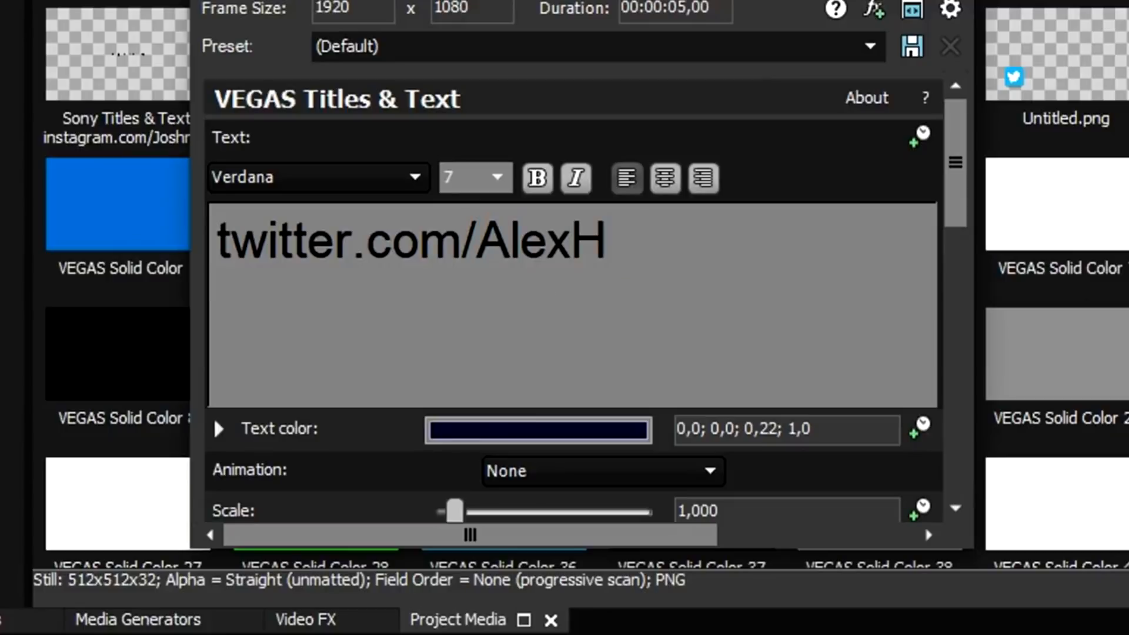
type("d")
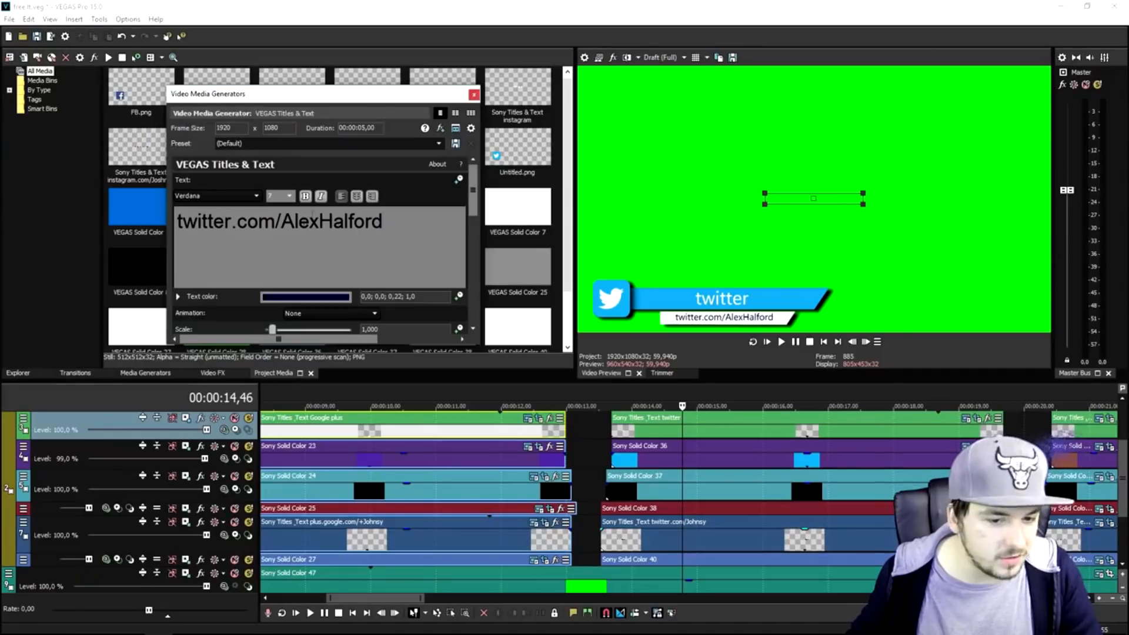
left_click(473, 94)
Step: Change the Twitter title's heading to "Twitter" and move it left within the blue bar so it starts beside the logo
scroll(837, 473, "down", 2)
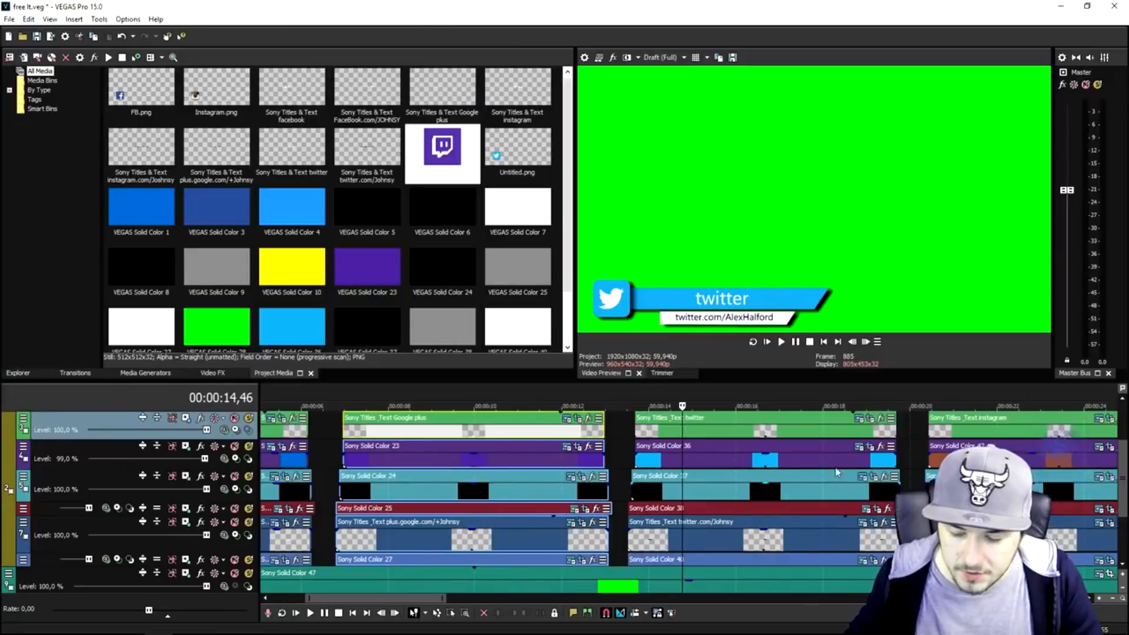
left_click(857, 419)
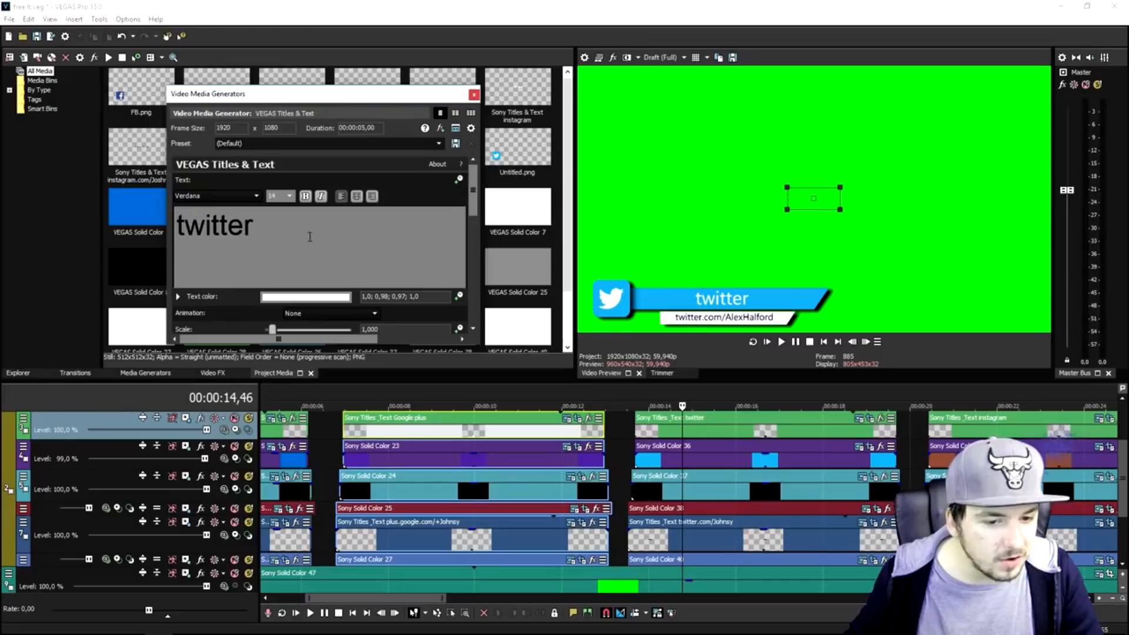
key("ctrl+a")
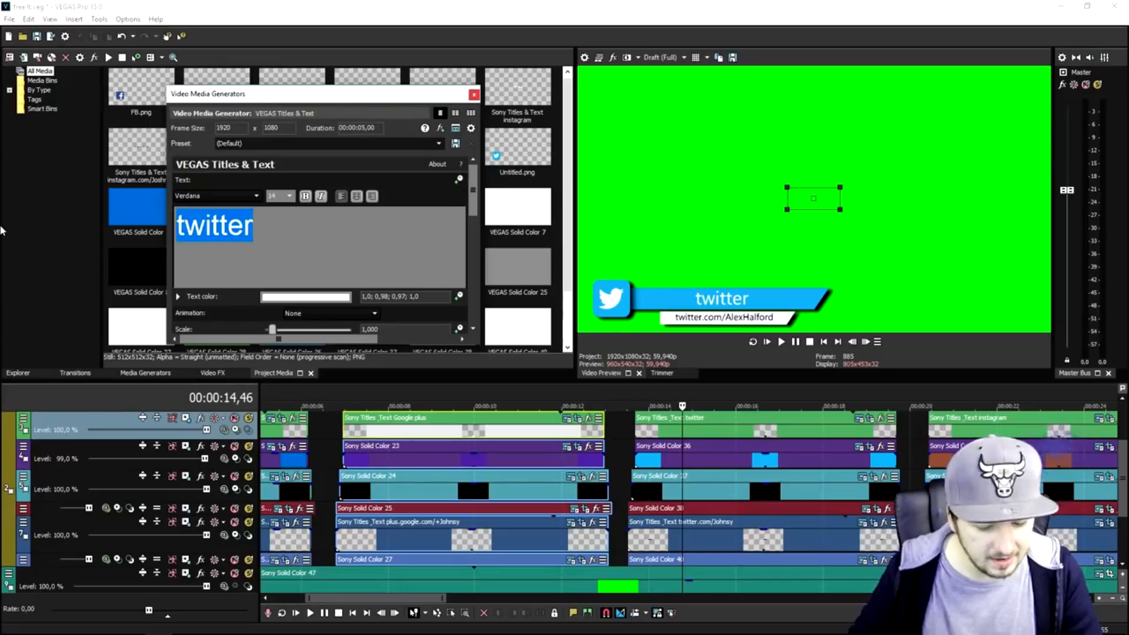
type("Twitter")
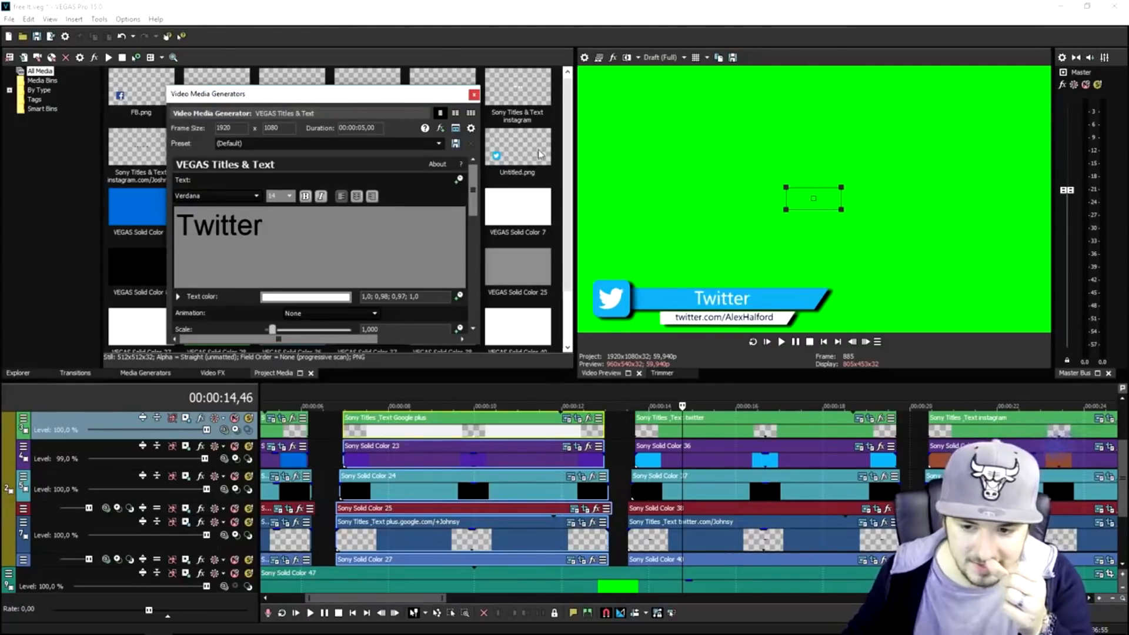
left_click_drag(822, 202, 760, 194)
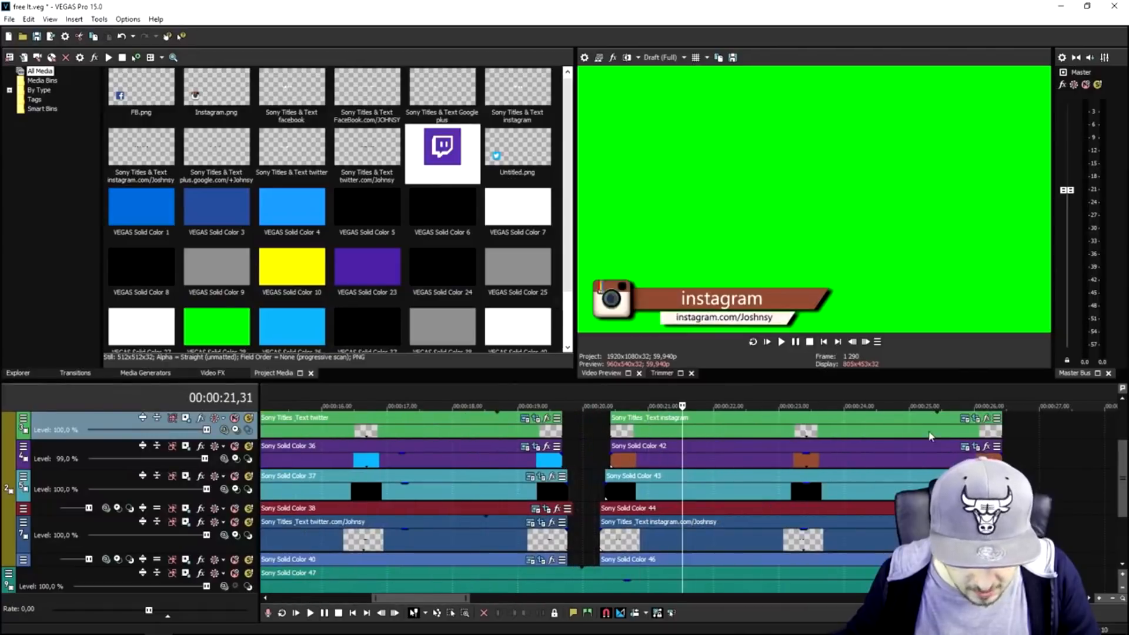
Step: Change the Instagram title's heading to "Instagram" and move it left within the brown bar so it starts beside the logo
left_click(962, 419)
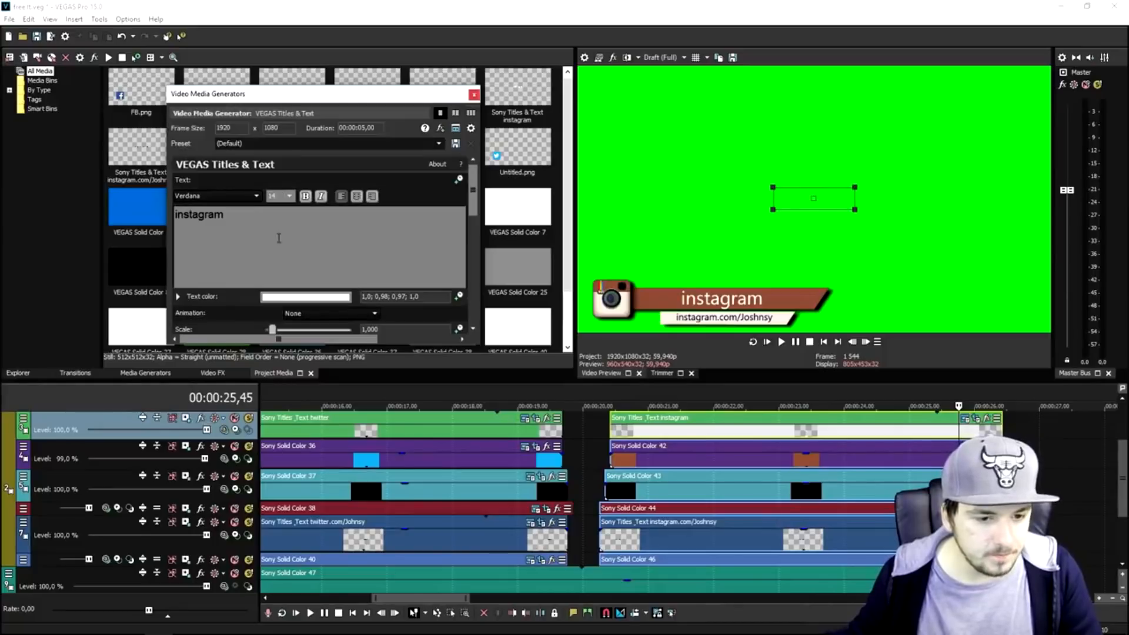
left_click_drag(355, 230, 176, 228)
type("Instagram")
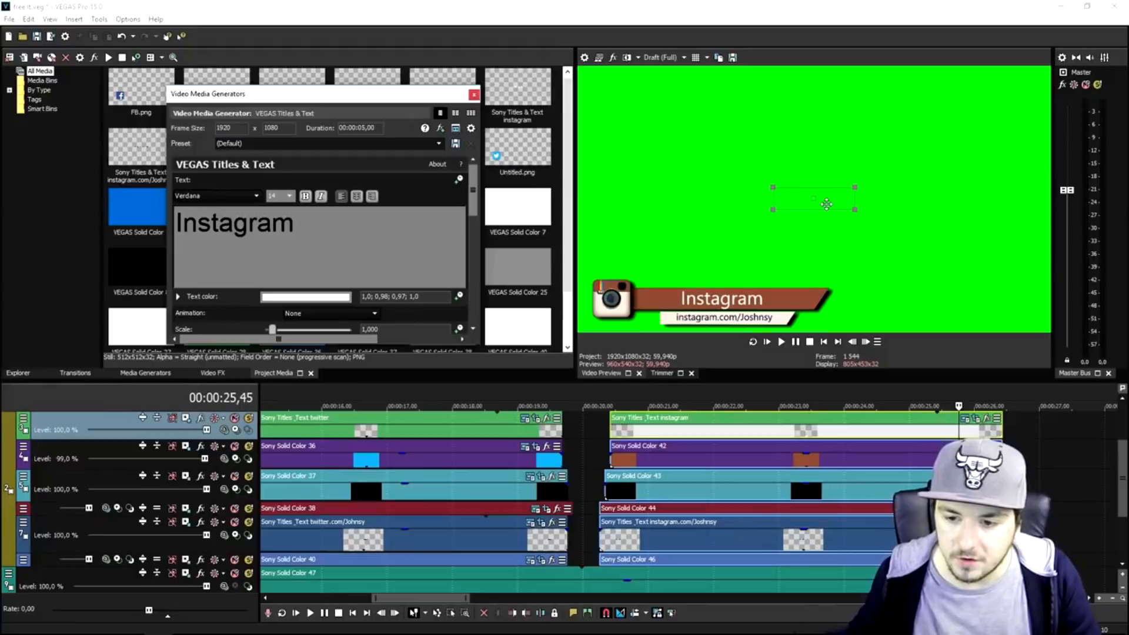
left_click_drag(813, 199, 770, 200)
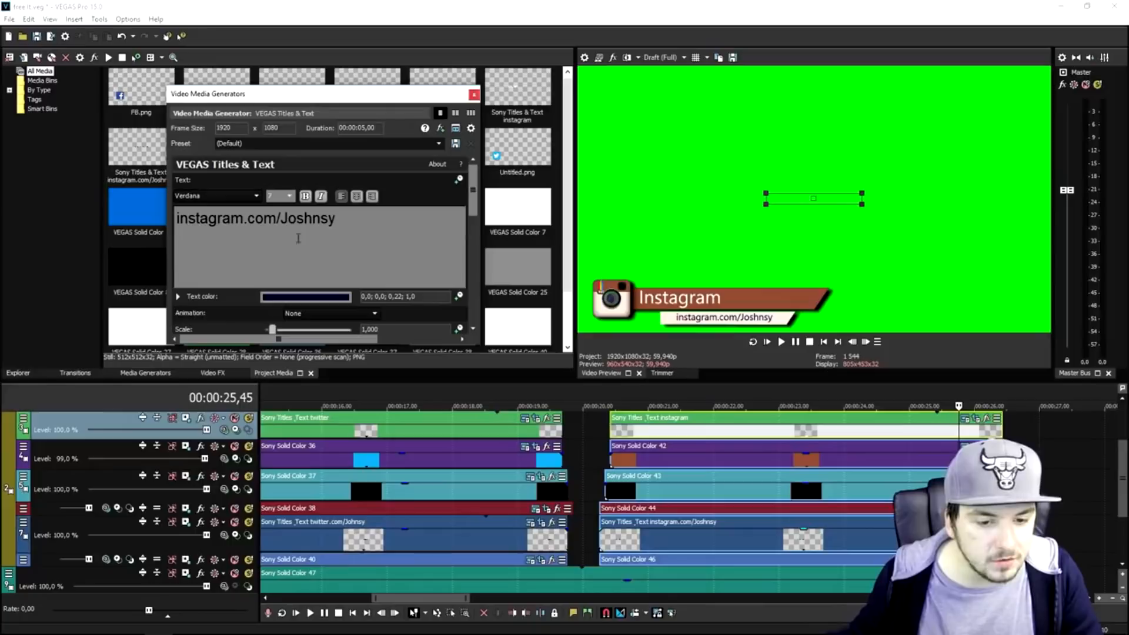
Step: Replace the placeholder name after "instagram.com/" in the Instagram title's address line with the channel owner's account name, and close its settings
left_click_drag(355, 222, 281, 220)
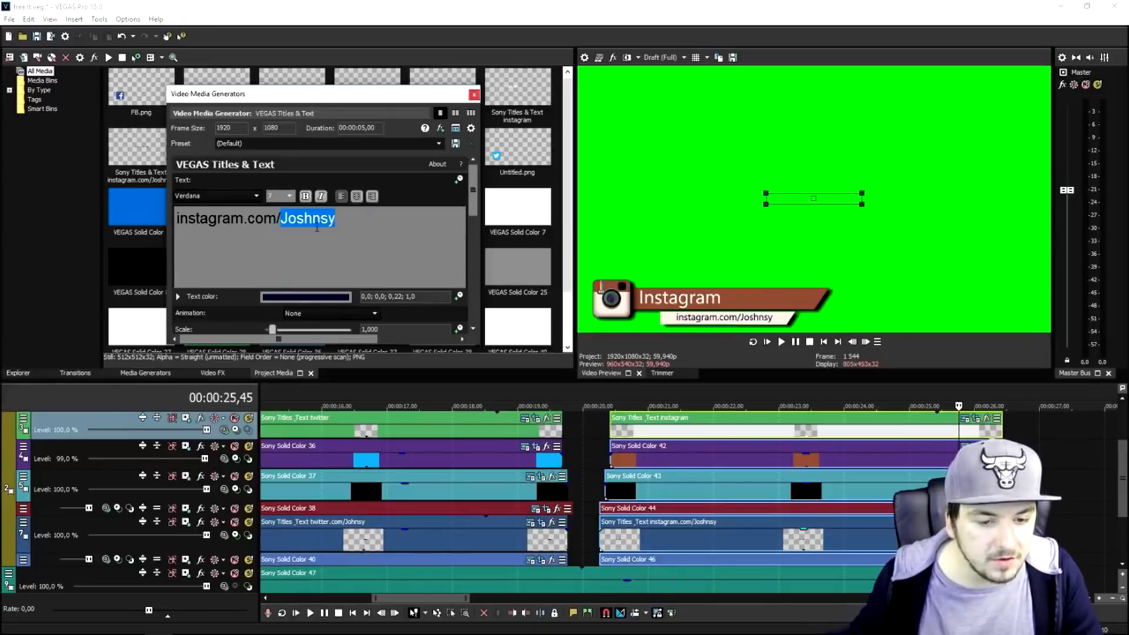
type("AlexHalford")
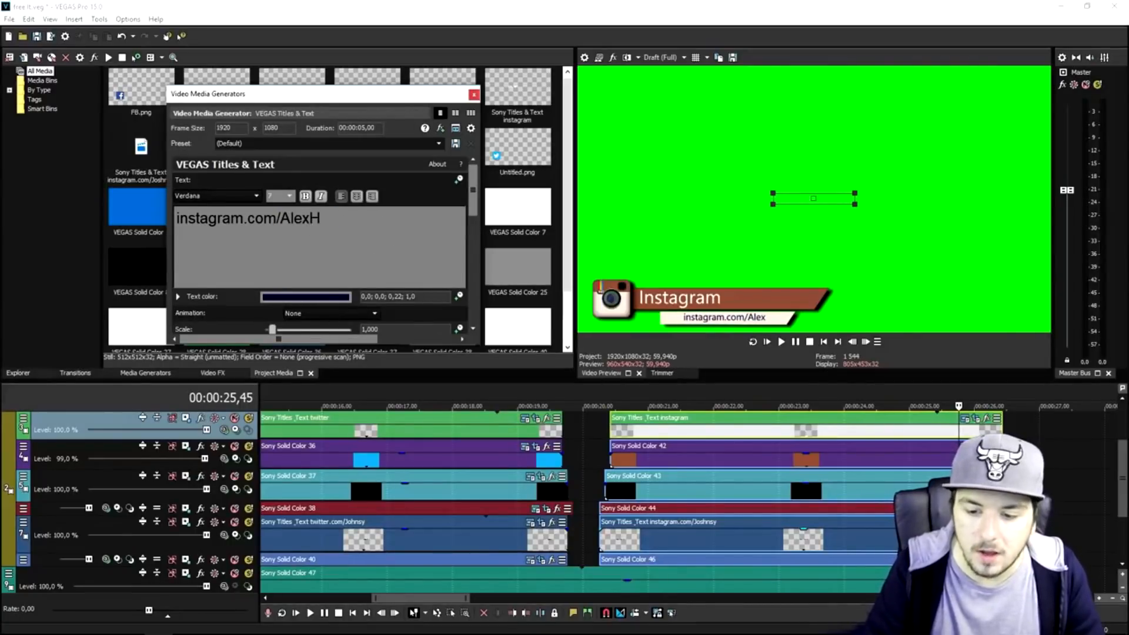
left_click(474, 95)
Step: Review the Facebook, Twitch, Twitter and Instagram titles one after another in the preview, starting from the beginning of the project
scroll(765, 371, "down", 4)
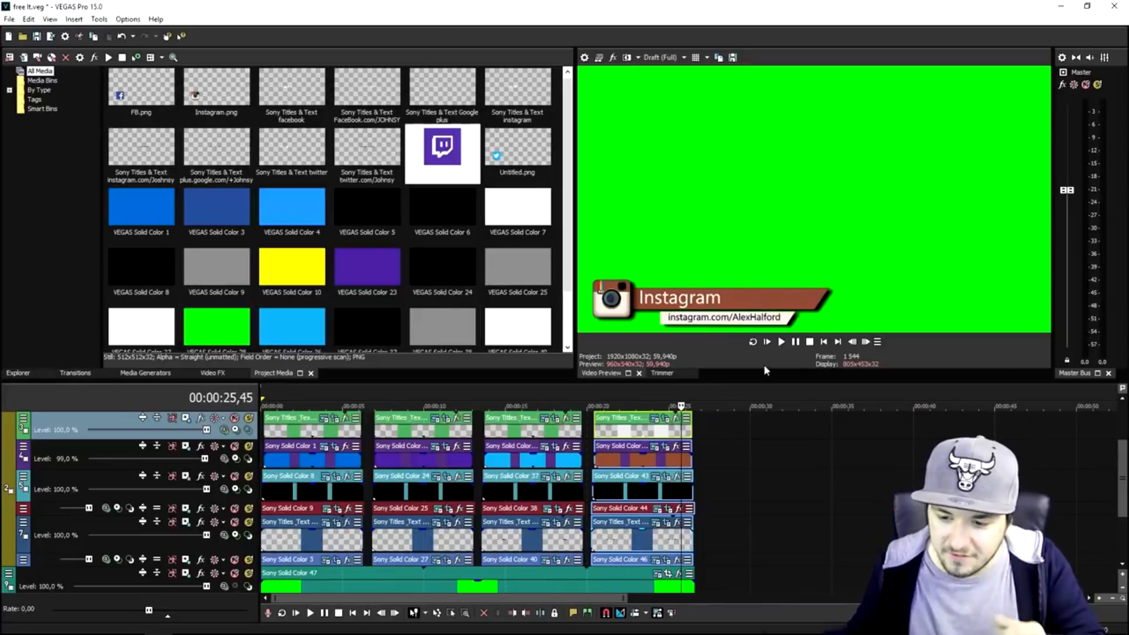
left_click(824, 342)
scroll(529, 391, "up", 4)
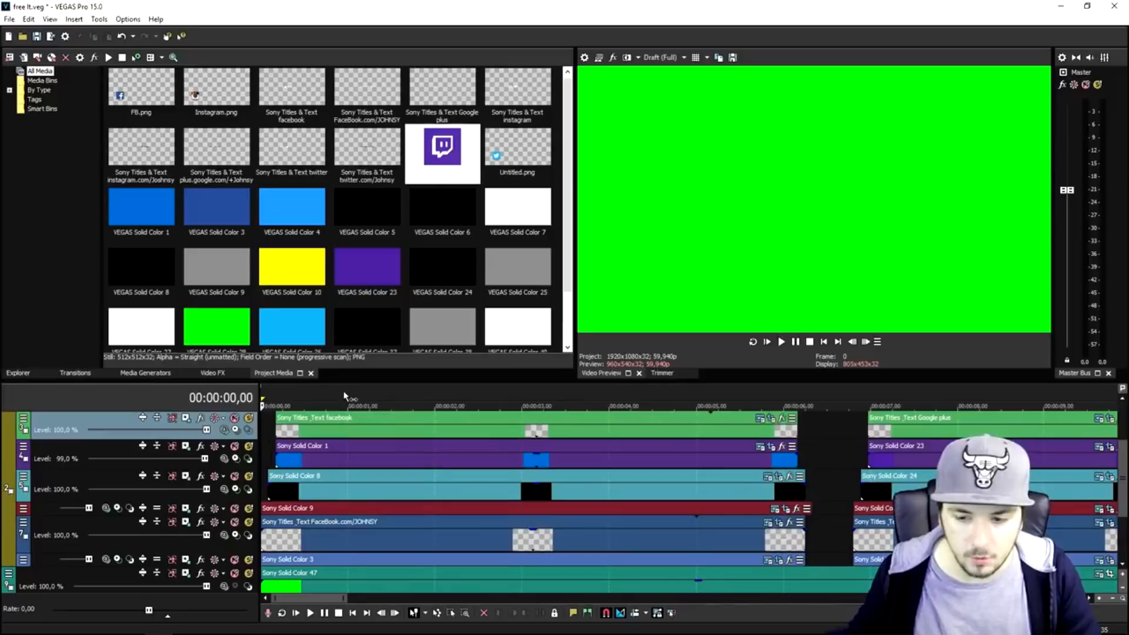
left_click(344, 401)
scroll(348, 397, "down", 3)
left_click(635, 397)
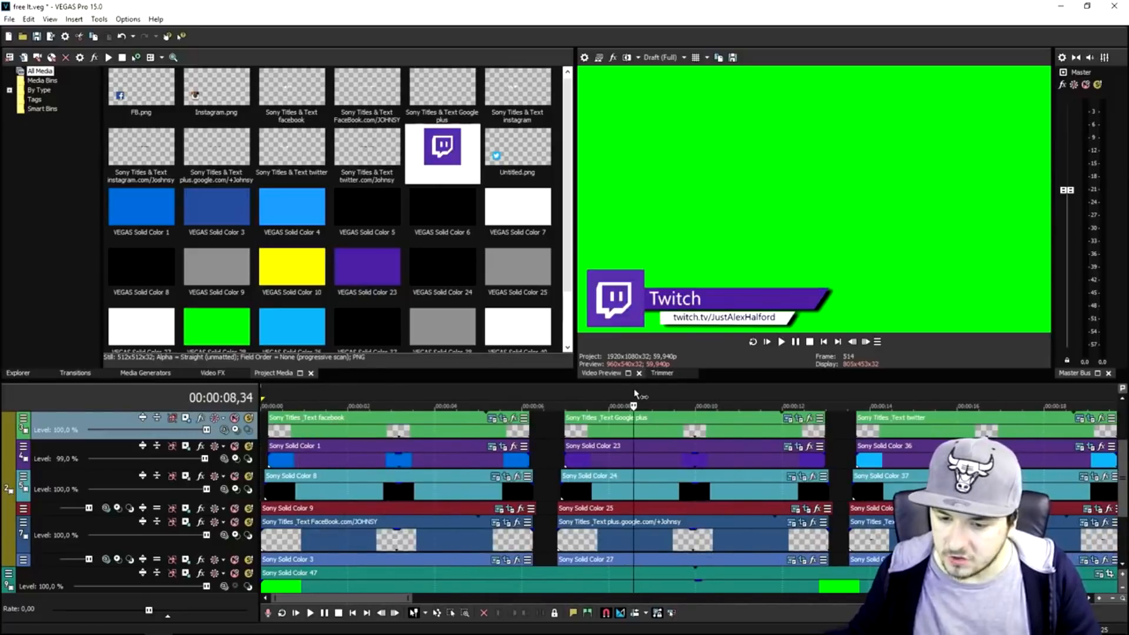
scroll(641, 397, "down", 2)
left_click(746, 397)
scroll(735, 432, "down", 2)
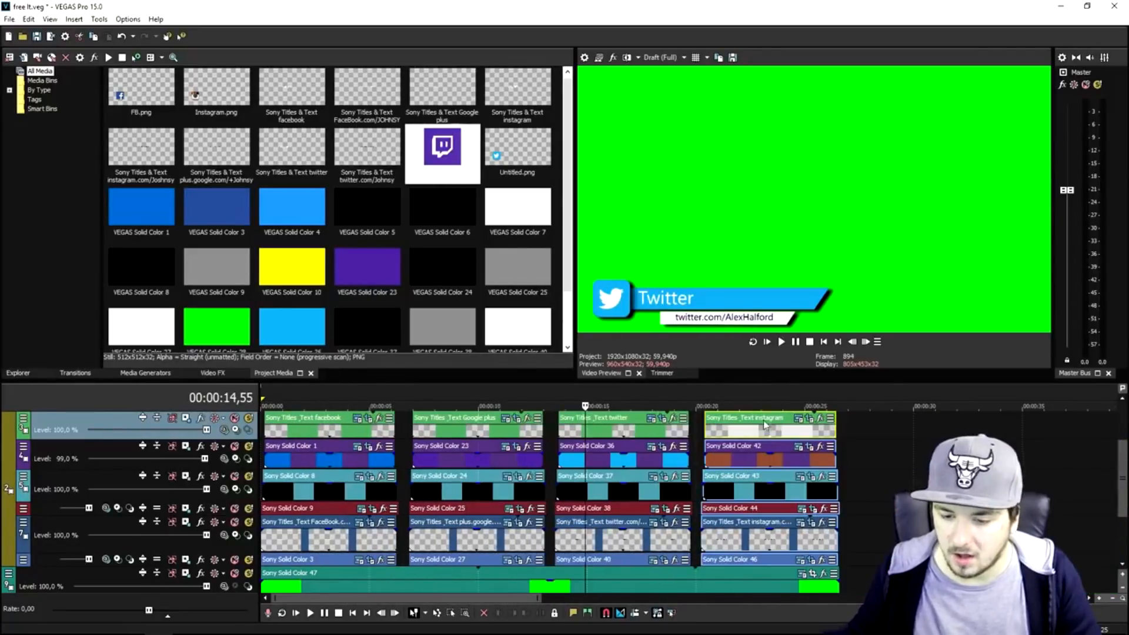
left_click(773, 400)
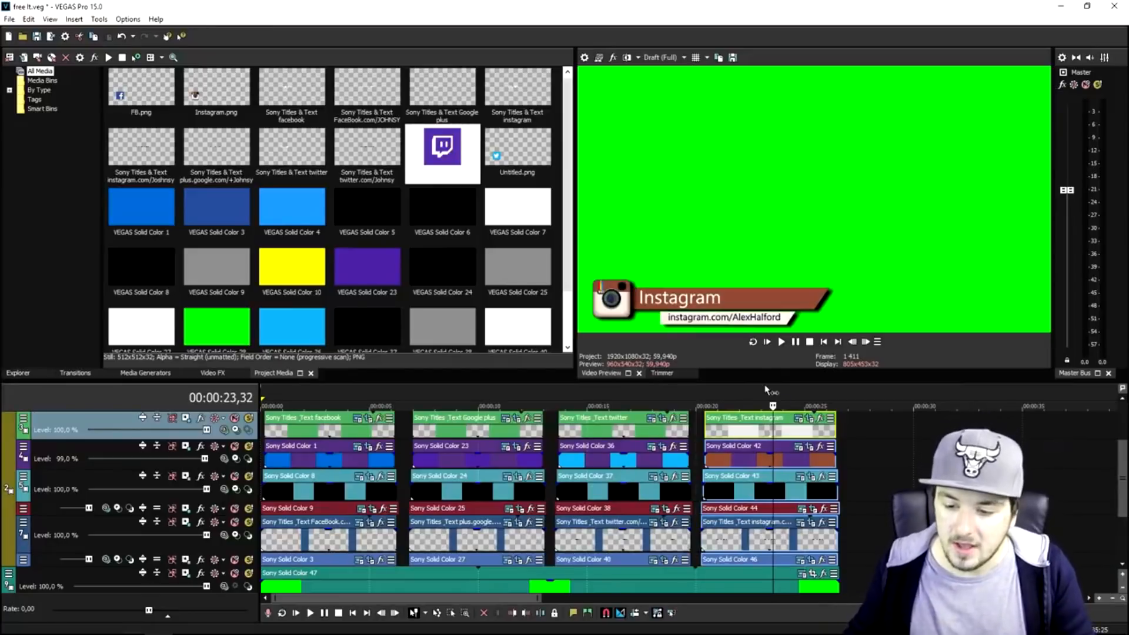
Step: Set the time selection to span all four titles, from the end of the Instagram title back to the project start, and preview the Twitch title
left_click_drag(836, 393, 262, 392)
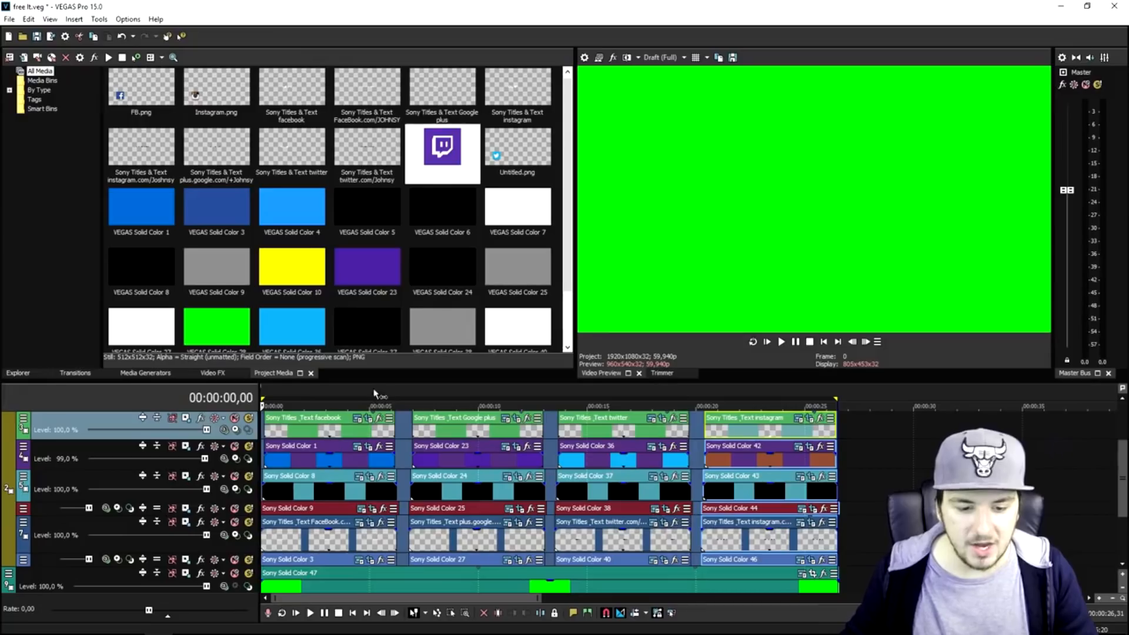
left_click(372, 393)
left_click(454, 393)
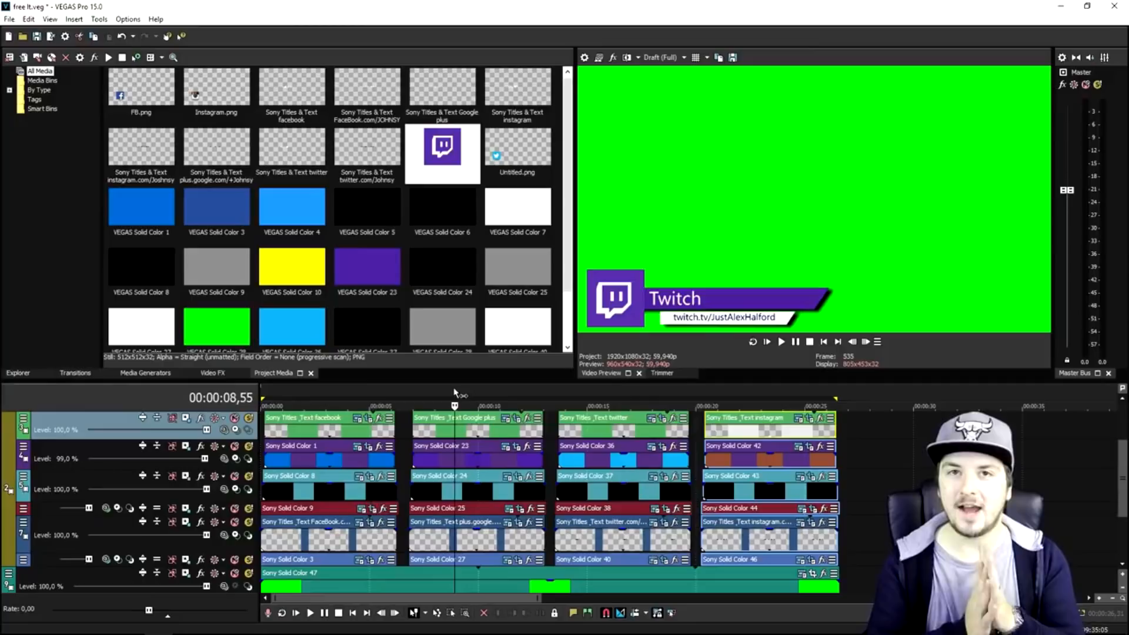